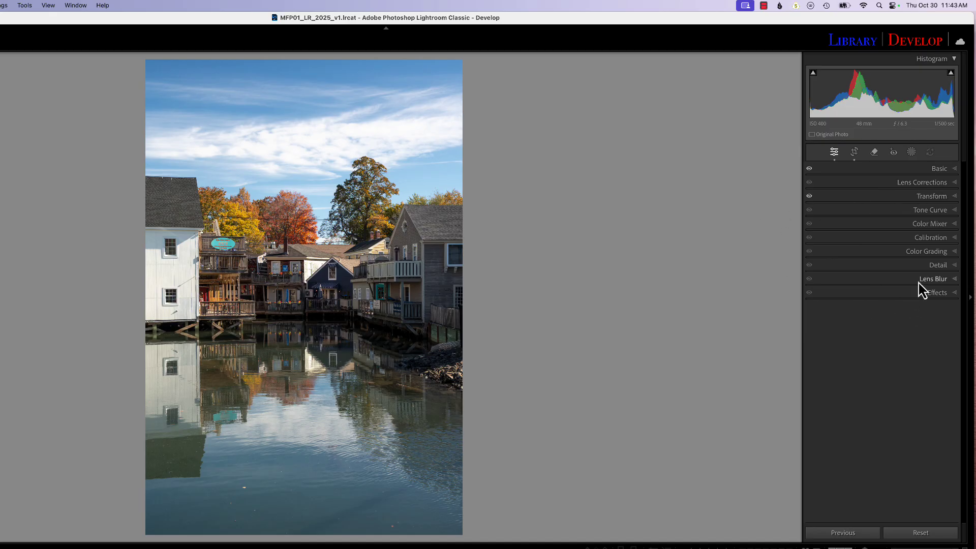
- Open Point Color in the Color Mixer, create a sky mask on the harbour photo and look over the mask's Point Color controls
click(924, 228)
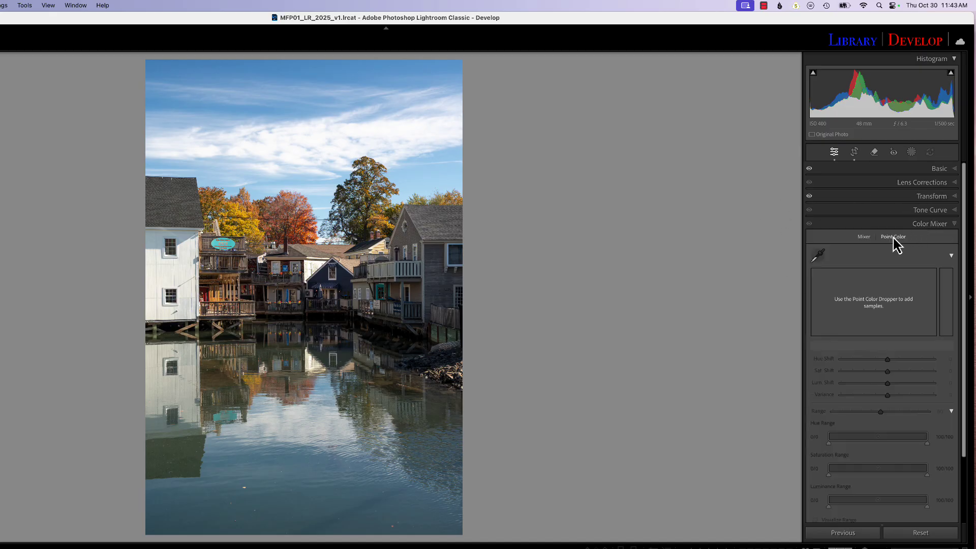
click(912, 152)
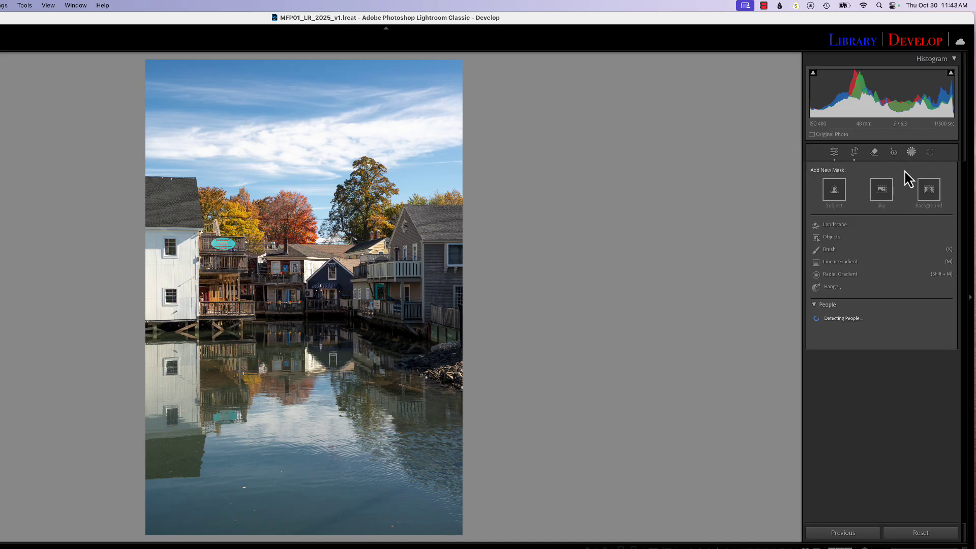
click(882, 196)
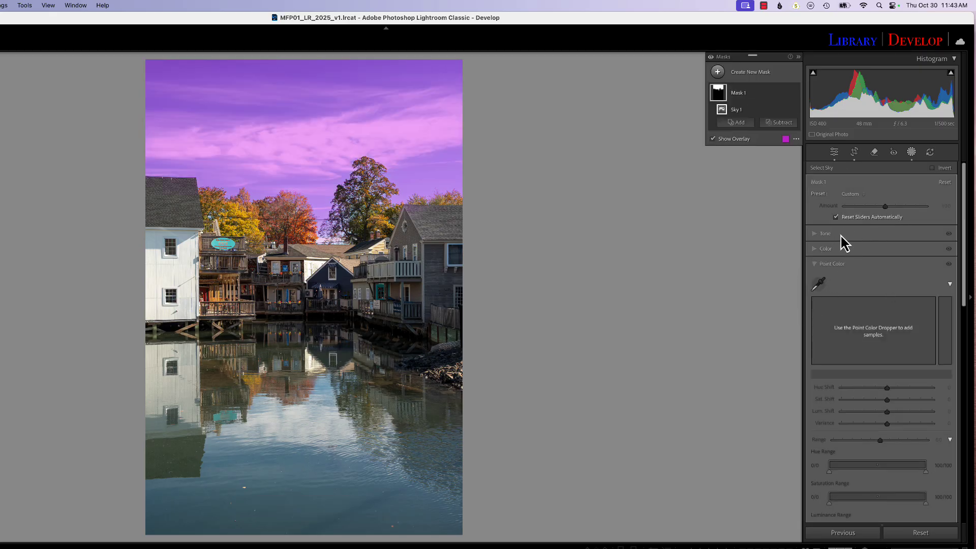
scroll(873, 441, down, 3)
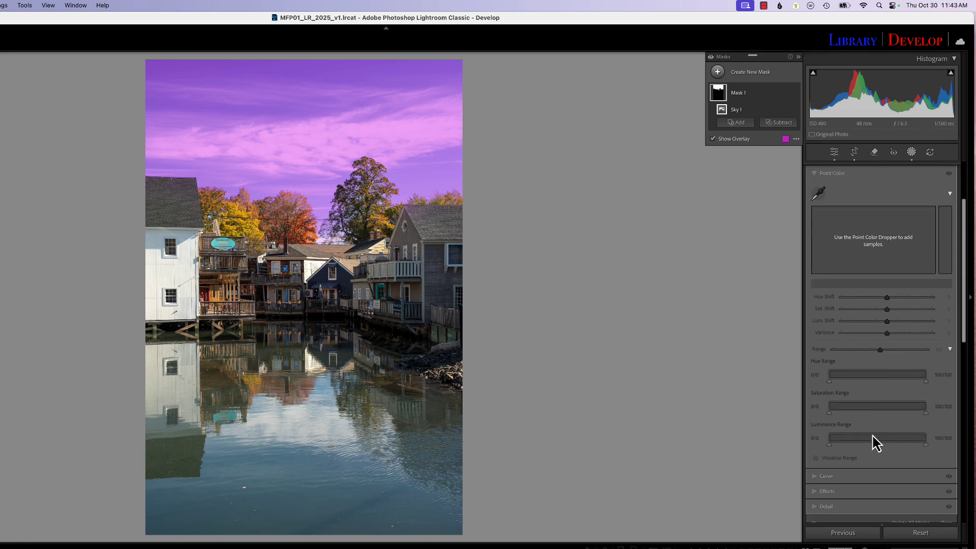
scroll(873, 441, up, 3)
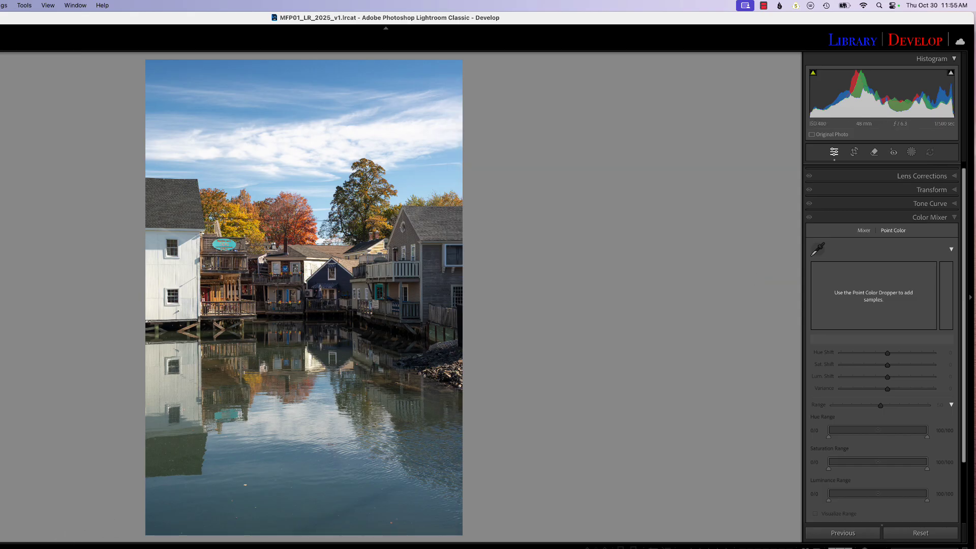
- Sample the fourth, medium-blue stripe of the blue swatch image with Point Color and shift hue to -4, saturation to 2 and luminance to 3
key(Right)
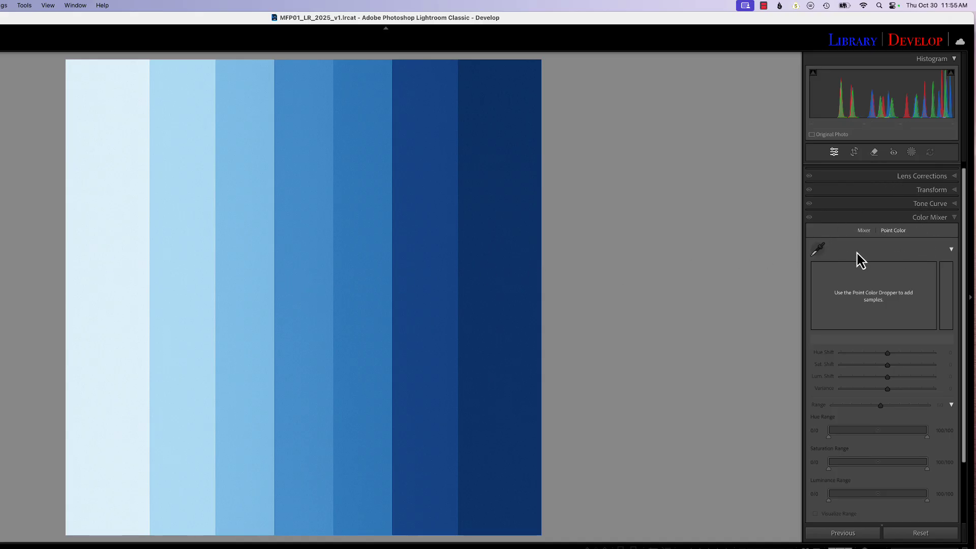
click(818, 250)
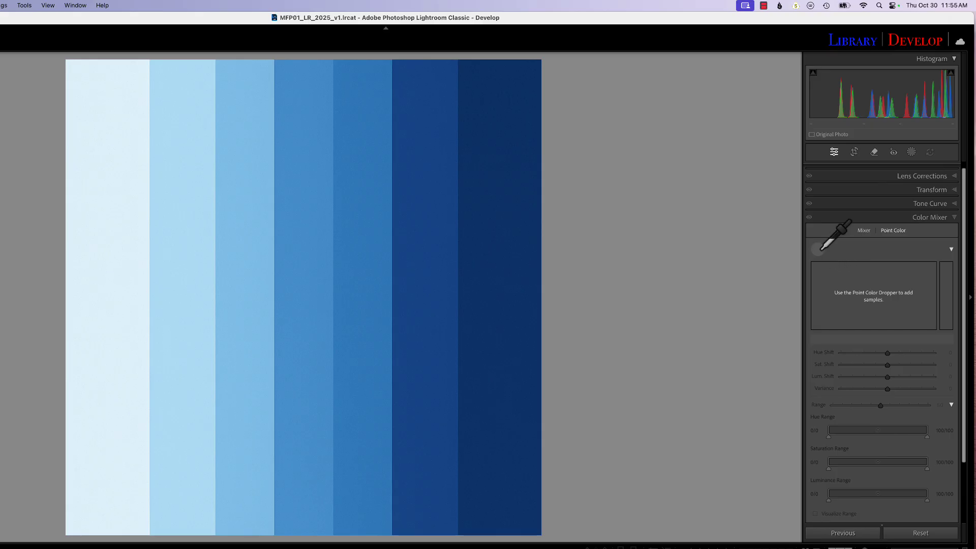
click(306, 269)
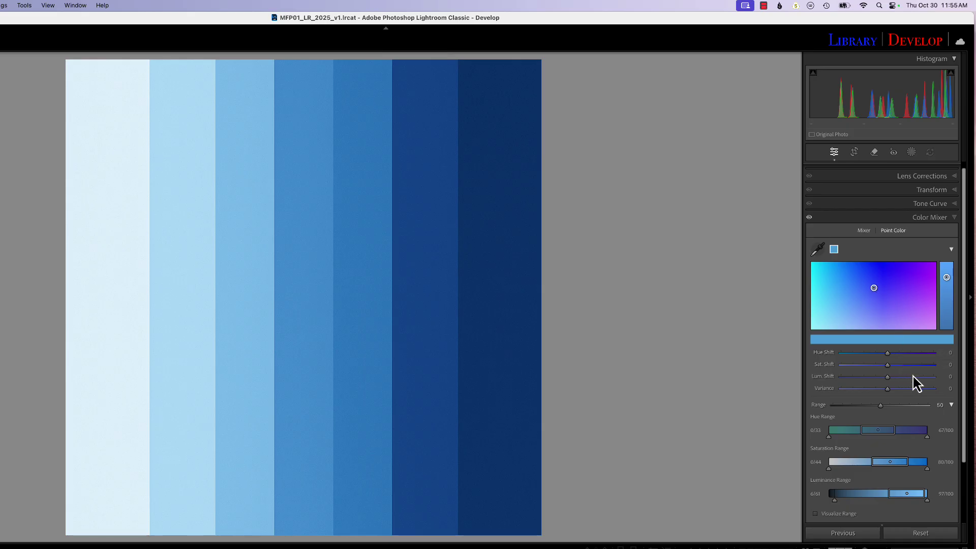
mouse_move(888, 353)
mouse_down()
mouse_move(910, 354)
mouse_move(885, 355)
mouse_move(900, 376)
mouse_move(888, 377)
mouse_move(888, 366)
mouse_up()
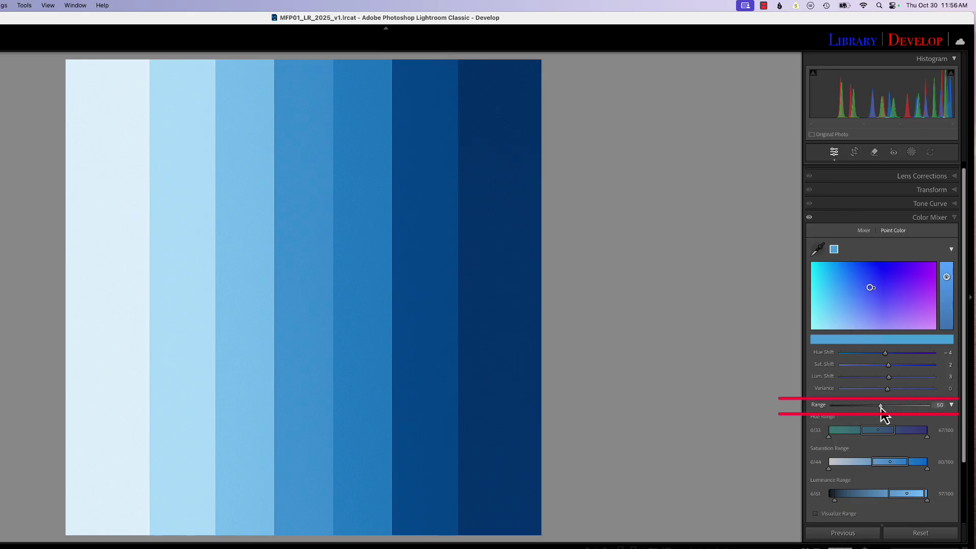
- Try the Point Color Range at both extremes, 100 and 0, and settle it at 59
drag(883, 416, 932, 415)
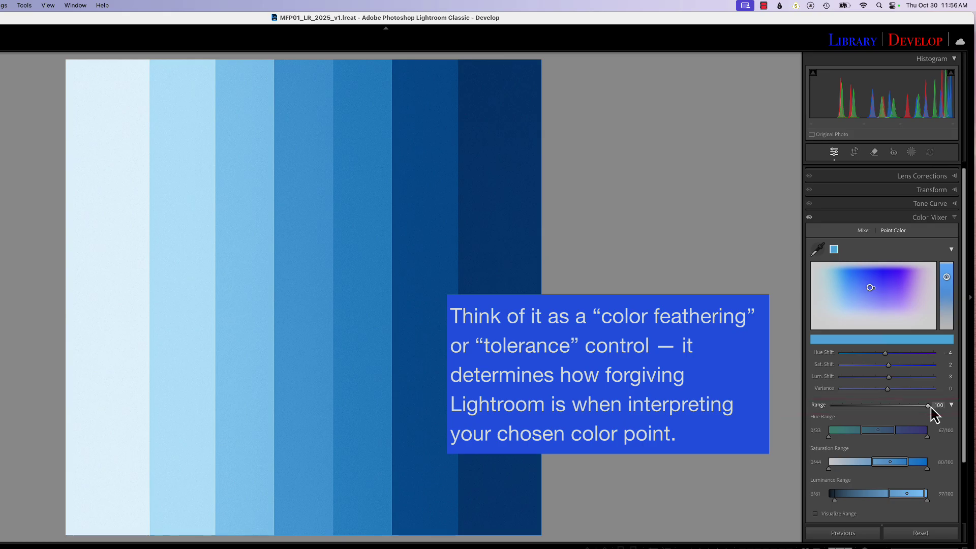
drag(931, 408, 833, 409)
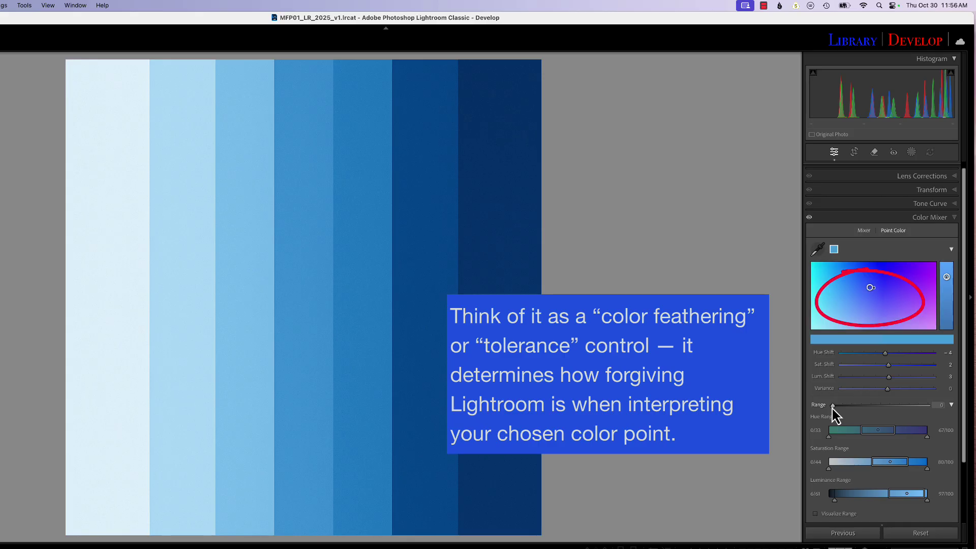
drag(833, 408, 927, 406)
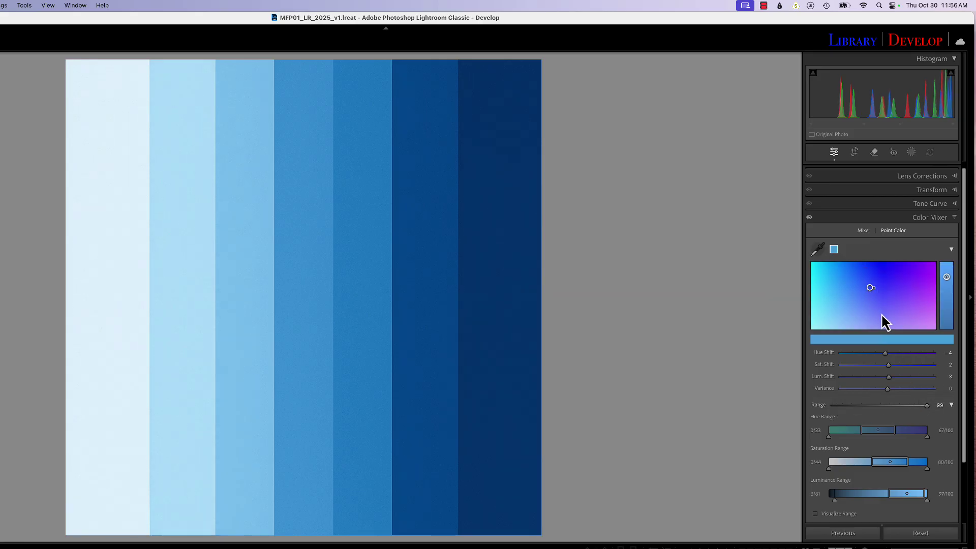
drag(928, 406, 894, 418)
- Experiment with the sampled blue's hue, saturation and luminance in the Point Color fields, ending at hue 1, saturation -1 and luminance 4
mouse_move(886, 354)
mouse_down()
mouse_move(908, 364)
mouse_move(874, 364)
mouse_move(893, 366)
mouse_move(872, 376)
mouse_move(905, 369)
mouse_move(875, 374)
mouse_move(887, 379)
mouse_move(888, 362)
mouse_up()
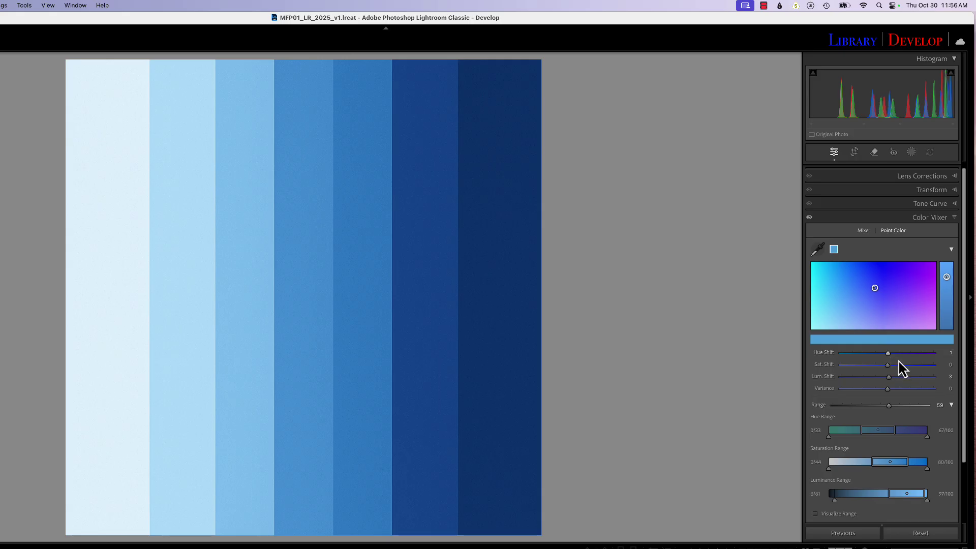
mouse_move(950, 281)
mouse_down()
mouse_move(948, 306)
mouse_move(948, 287)
mouse_up()
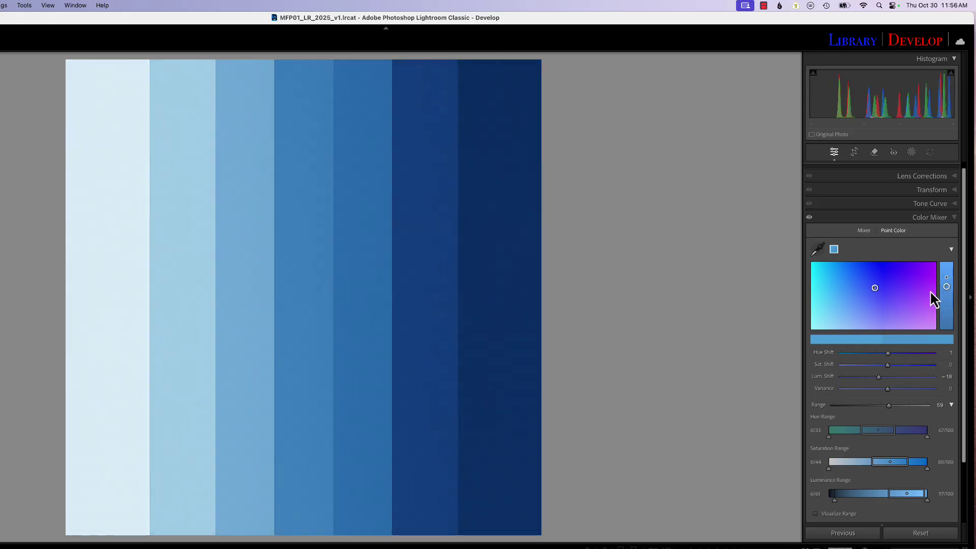
drag(877, 290, 872, 299)
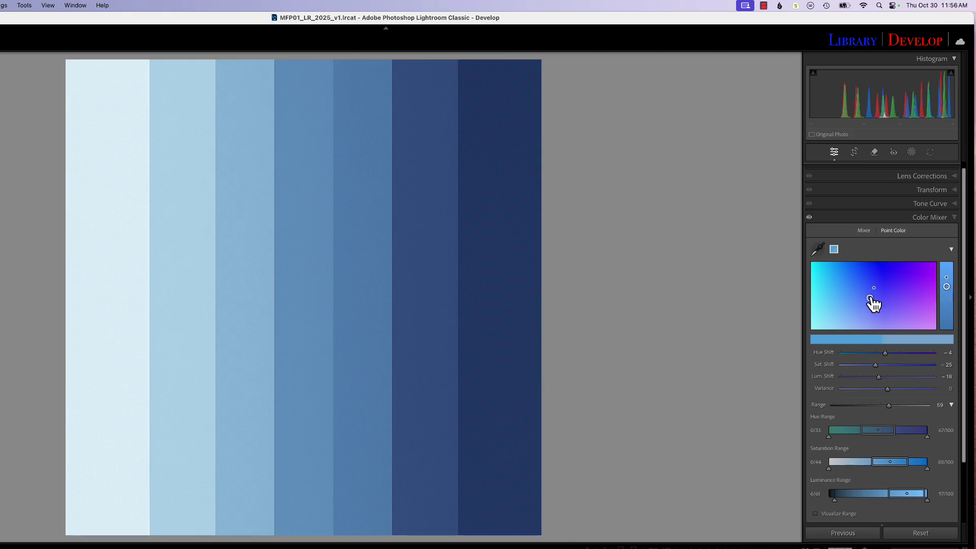
drag(870, 298, 875, 289)
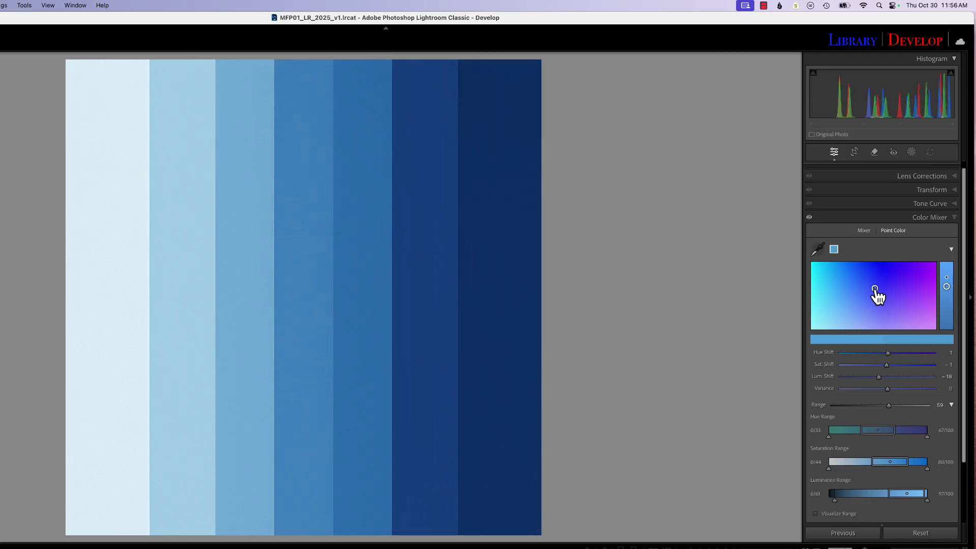
drag(947, 287, 947, 279)
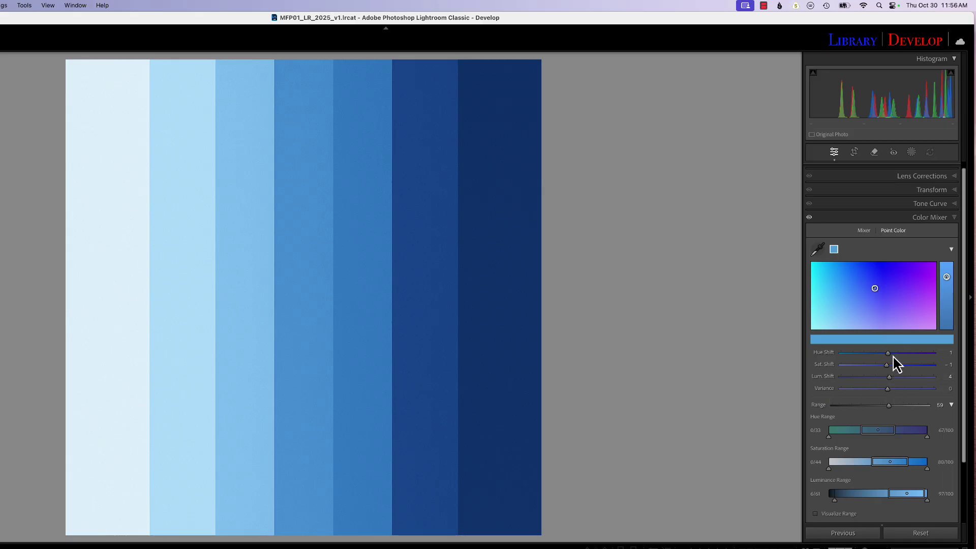
- Set the blue sample's Variance to -100 and its shifts to hue -5, saturation -2 and luminance -1
mouse_move(894, 356)
mouse_down()
mouse_move(920, 356)
mouse_move(868, 362)
mouse_move(910, 359)
mouse_move(892, 363)
mouse_up()
drag(889, 392, 835, 390)
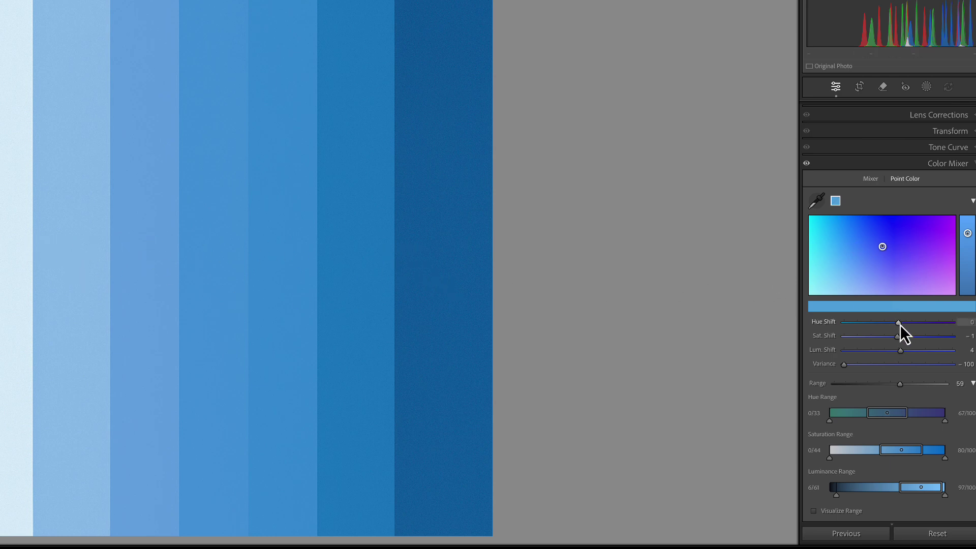
drag(901, 325, 898, 352)
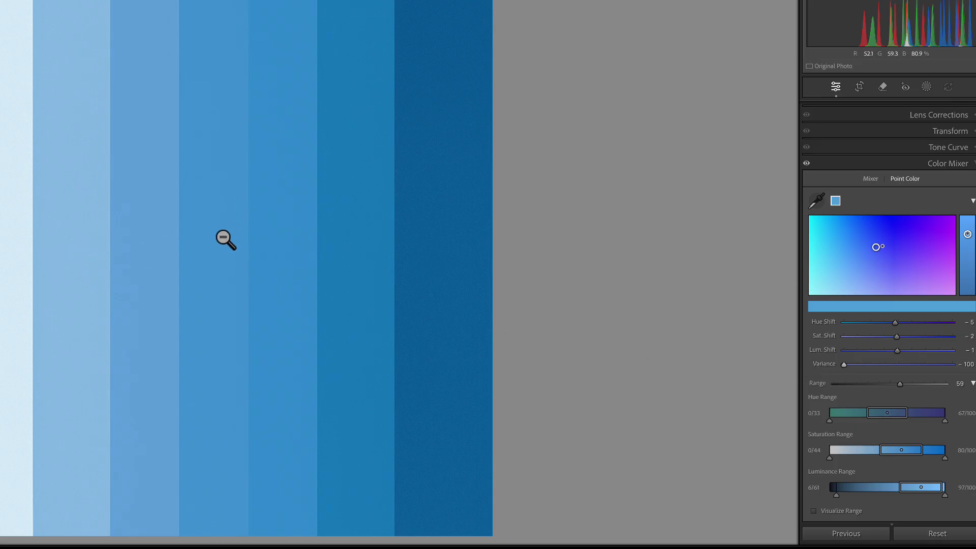
- Compare Variance at 100 and -100 on the stripes with Hue Shift at -6, and return Variance to around the middle
drag(844, 365, 959, 366)
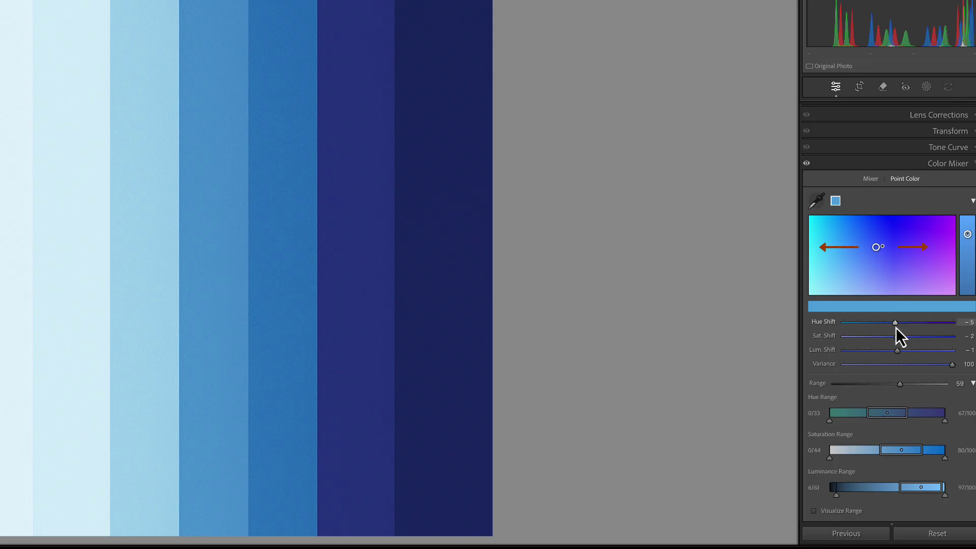
mouse_move(896, 326)
mouse_down()
mouse_move(926, 325)
mouse_move(876, 330)
mouse_move(895, 330)
mouse_up()
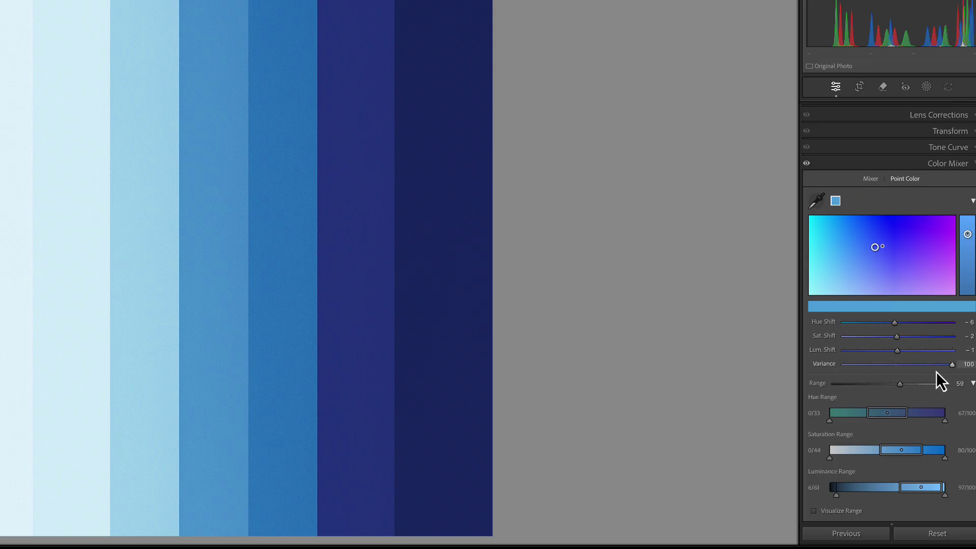
drag(952, 365, 825, 371)
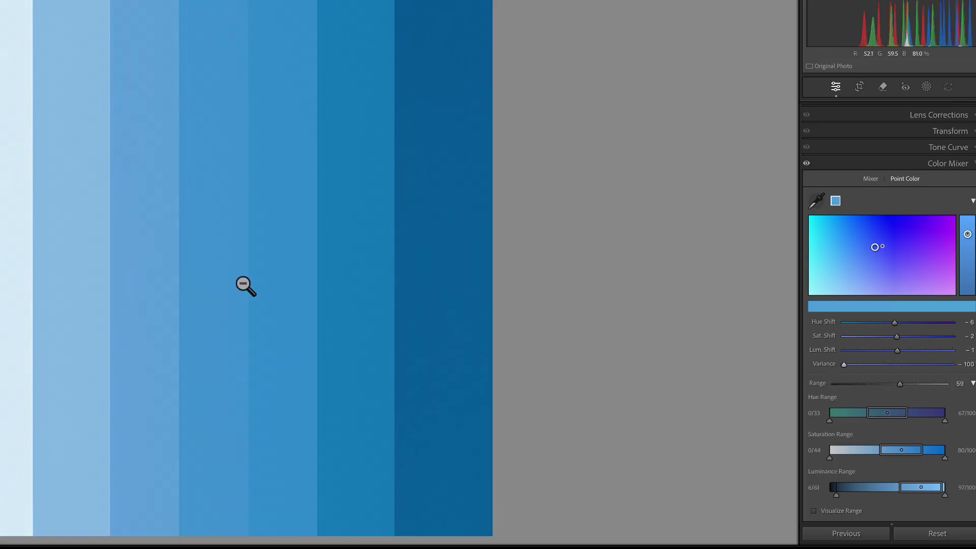
drag(853, 367, 898, 364)
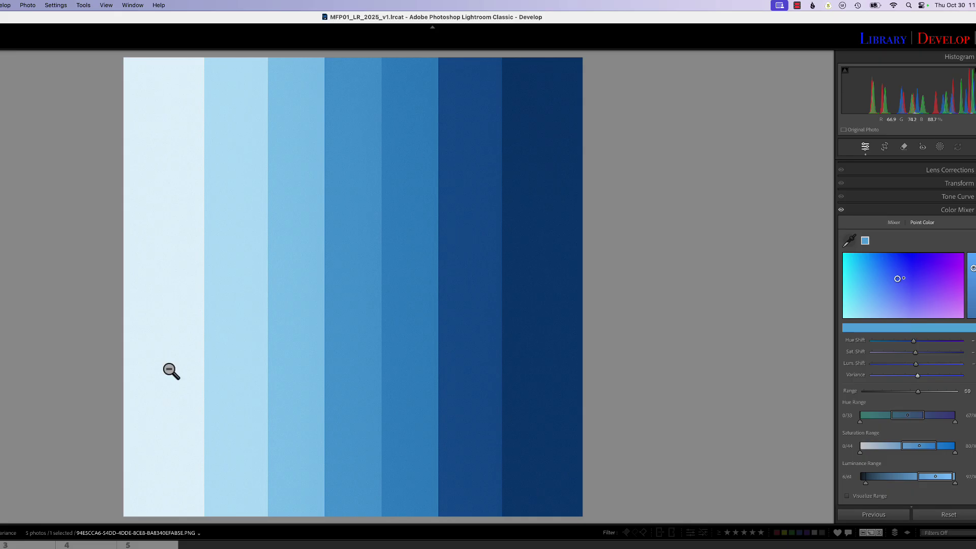
- Mask the sky in the harbour photo and sample its light blue beside the clouds with the mask's Point Color dropper
key(Right)
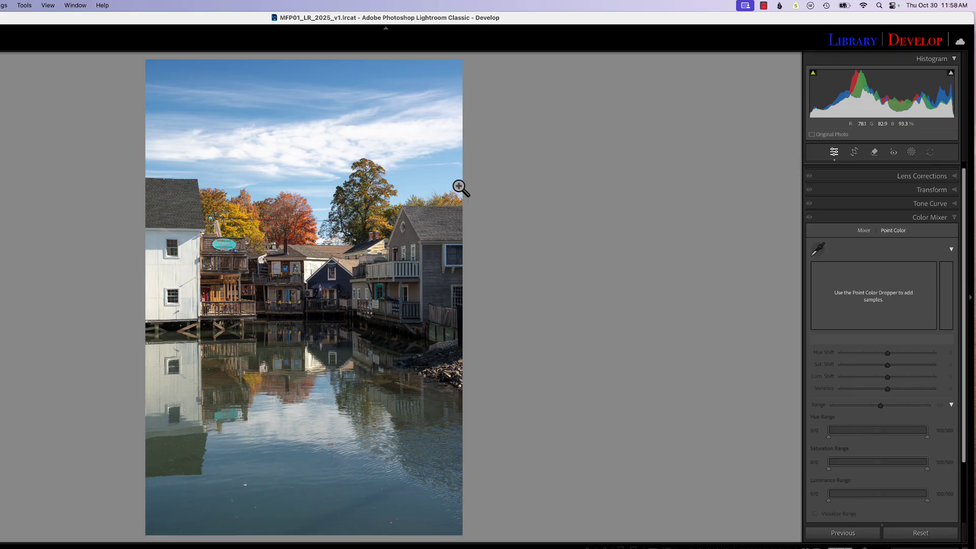
click(911, 152)
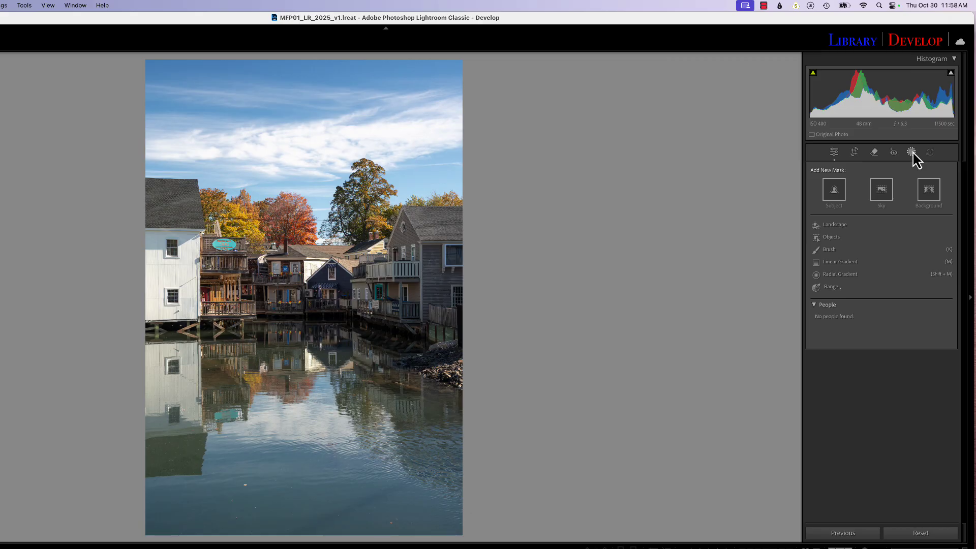
click(881, 198)
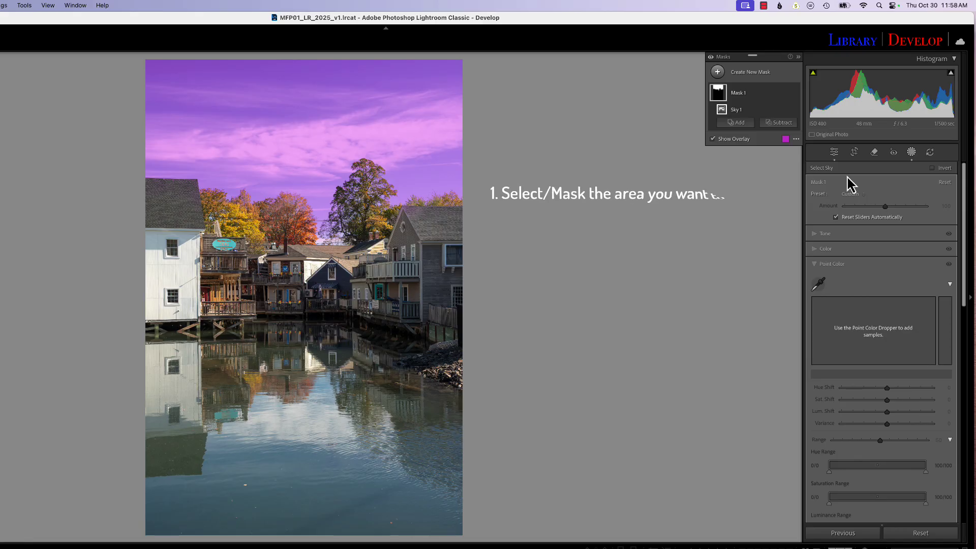
click(821, 285)
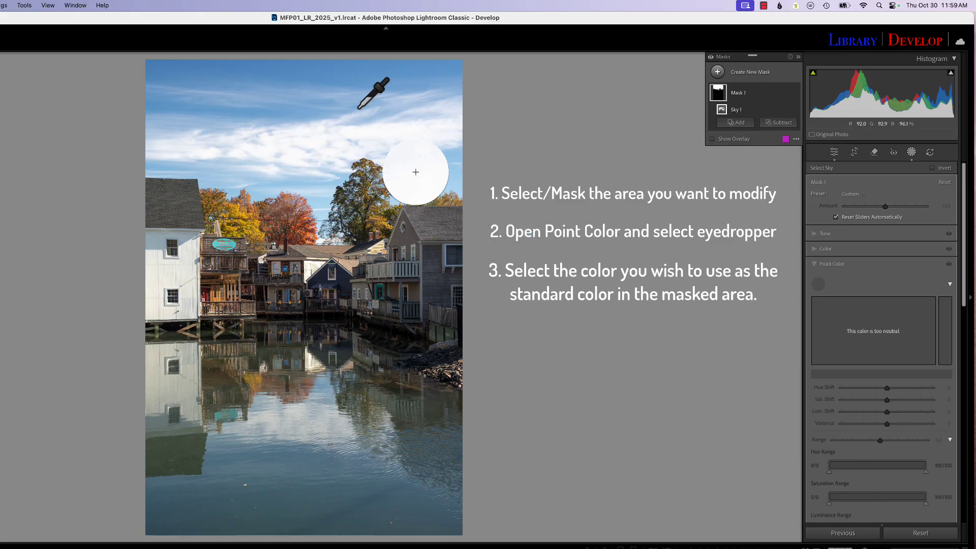
click(251, 115)
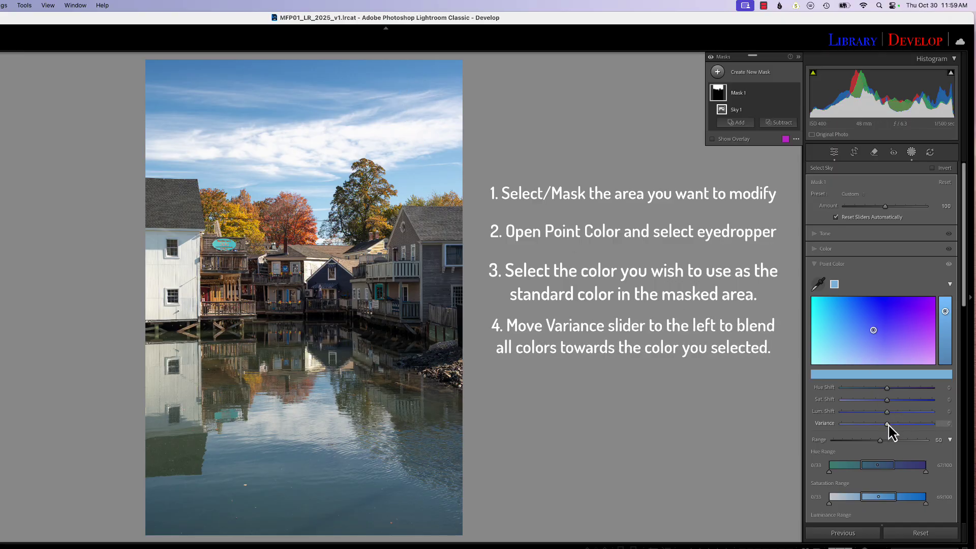
- Set the sky sample's Variance to -85, Hue Shift to 5 and Sat. Shift to 27
drag(888, 425, 848, 432)
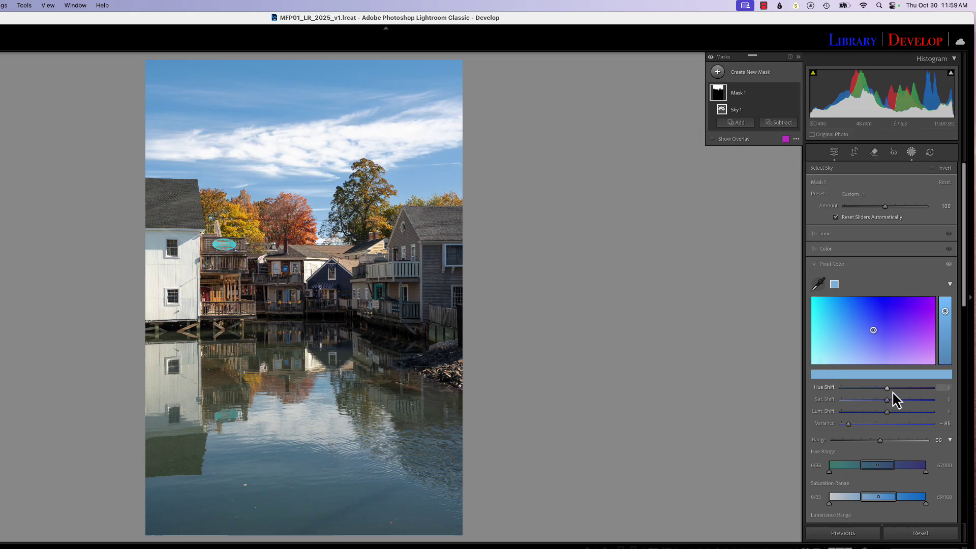
drag(887, 388, 889, 389)
drag(887, 400, 900, 401)
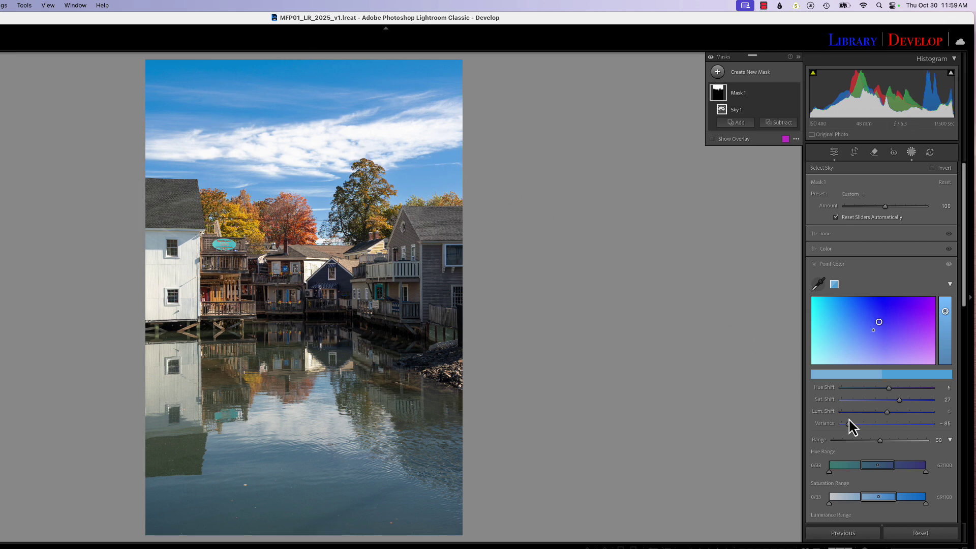
- Compare the sky with Variance at 100 and 40, and finish with Variance at -76
drag(848, 427, 954, 426)
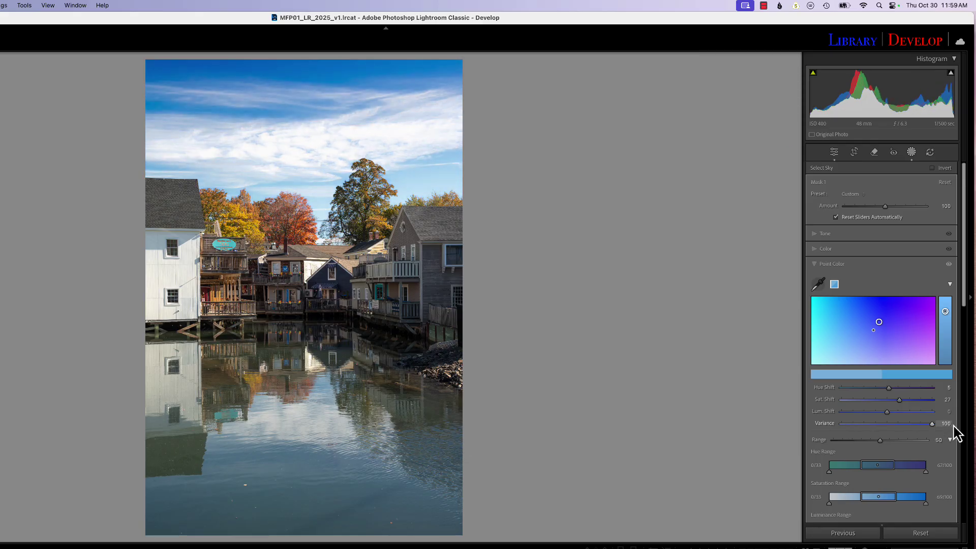
drag(958, 433, 956, 431)
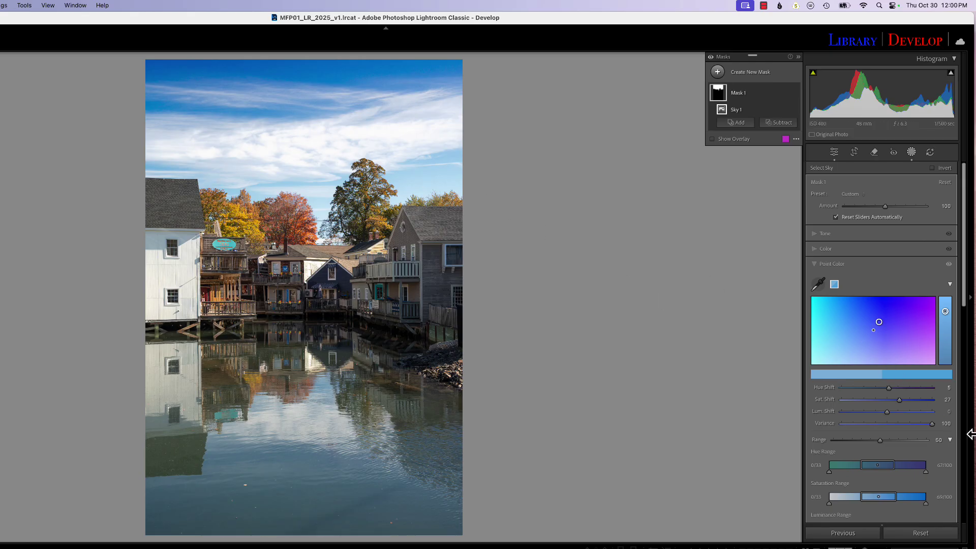
drag(934, 429, 908, 426)
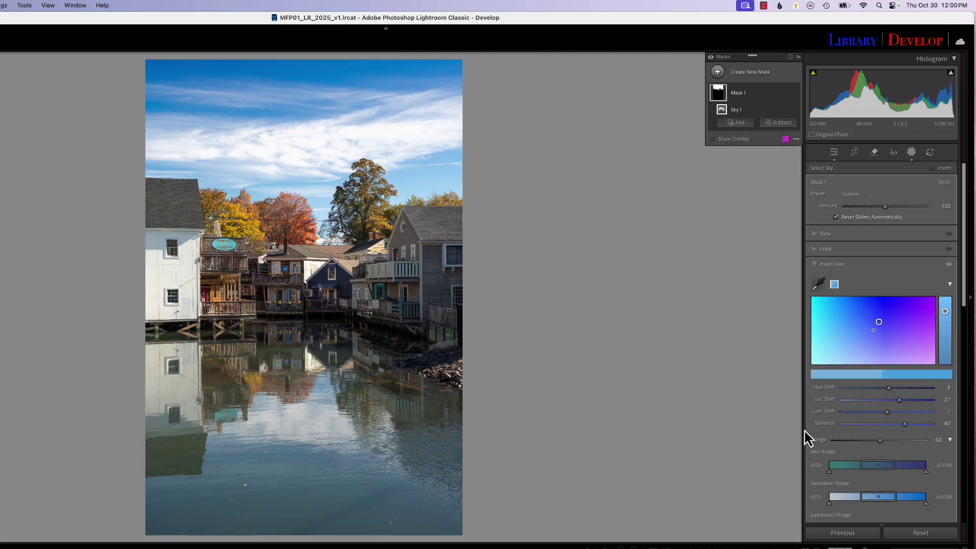
drag(905, 425, 849, 428)
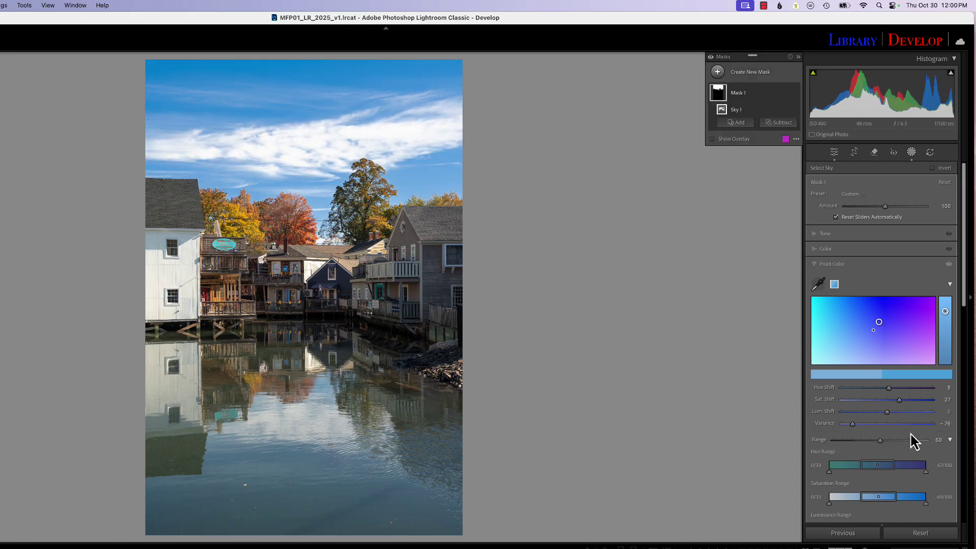
mouse_move(882, 444)
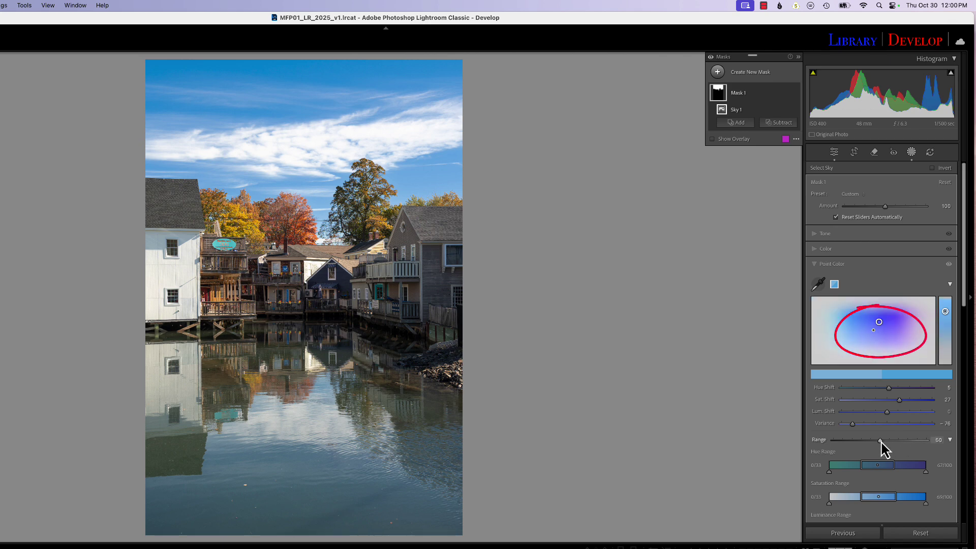
- Set the sky sample's Range to 51
mouse_move(881, 441)
mouse_down()
mouse_move(834, 442)
mouse_move(931, 447)
mouse_move(848, 449)
mouse_move(910, 441)
mouse_move(853, 448)
mouse_move(881, 447)
mouse_up()
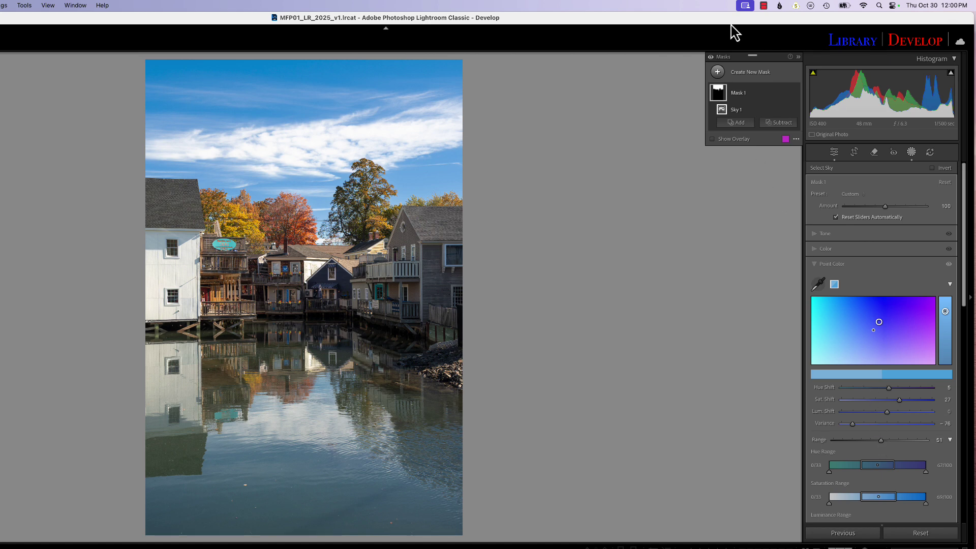
- Create three separate landscape masks for the photo's Architecture, Vegetation and Water
right_click(718, 81)
click(756, 140)
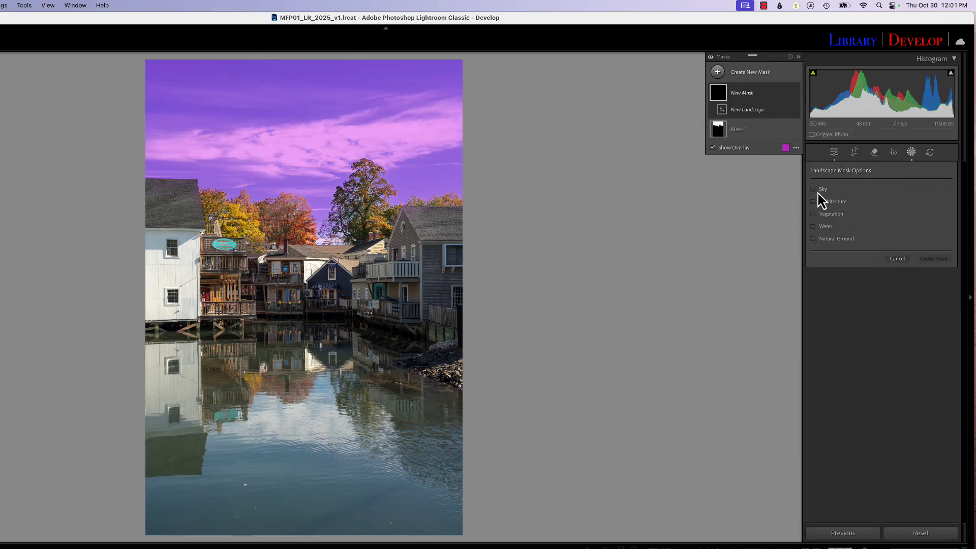
click(814, 202)
click(813, 213)
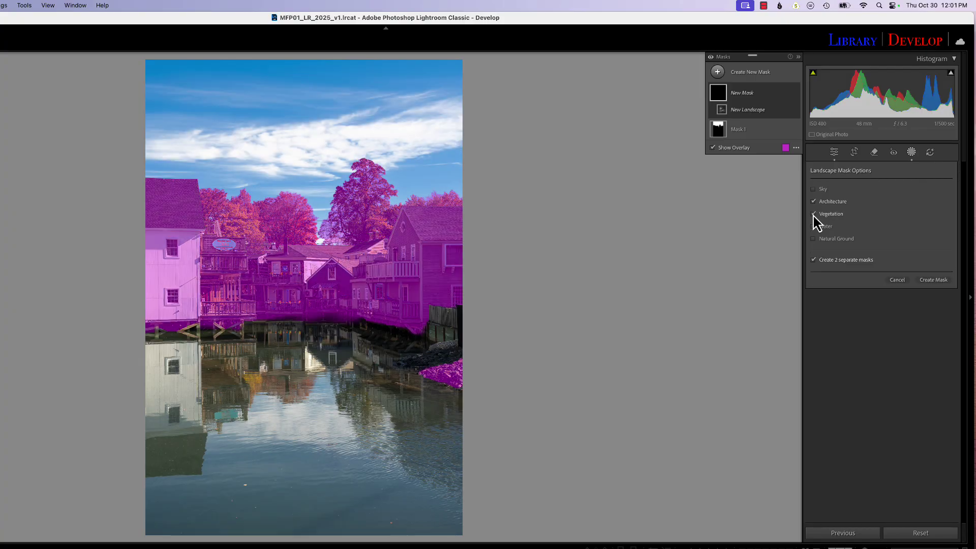
click(814, 227)
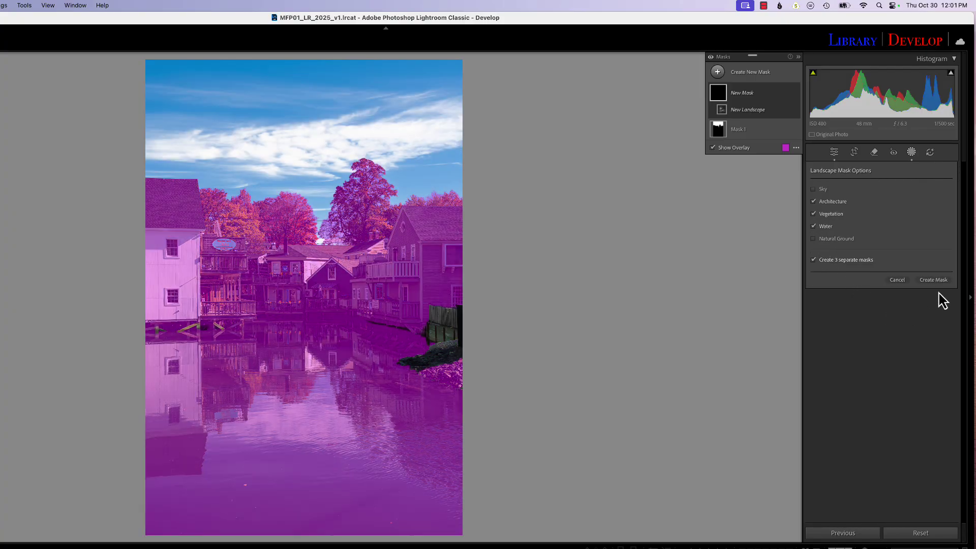
click(939, 282)
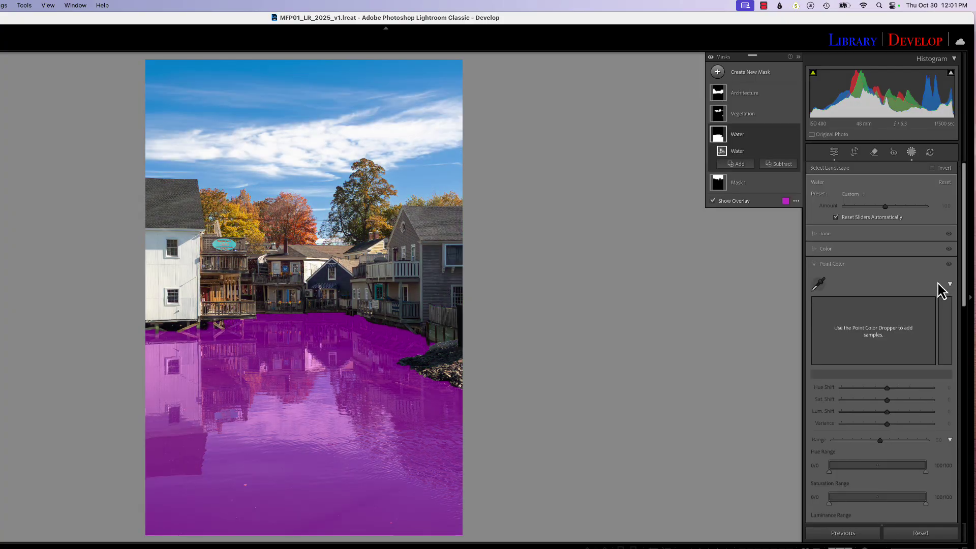
- Subtract the shoreline rocks from the Vegetation mask with a brush at Flow 100, and hide the mask overlay
click(719, 115)
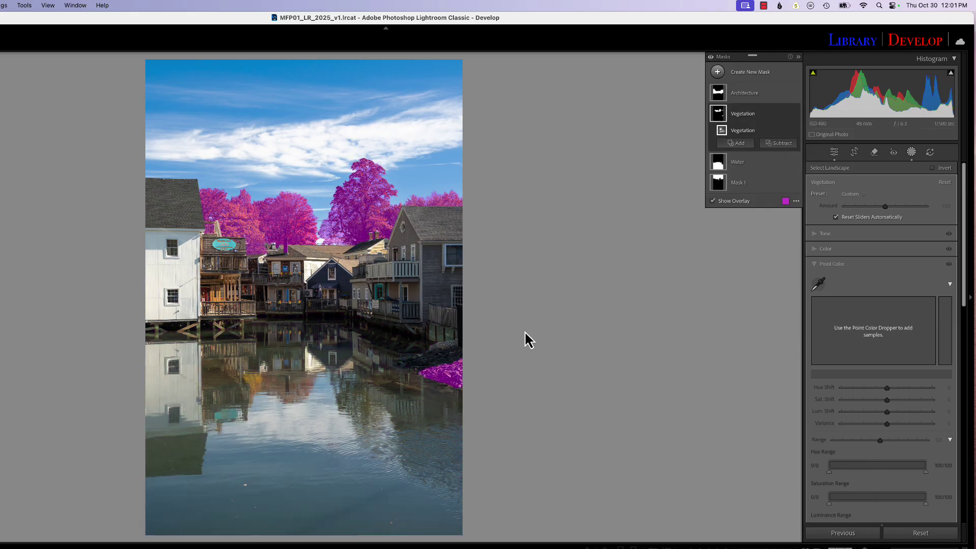
click(781, 147)
click(784, 246)
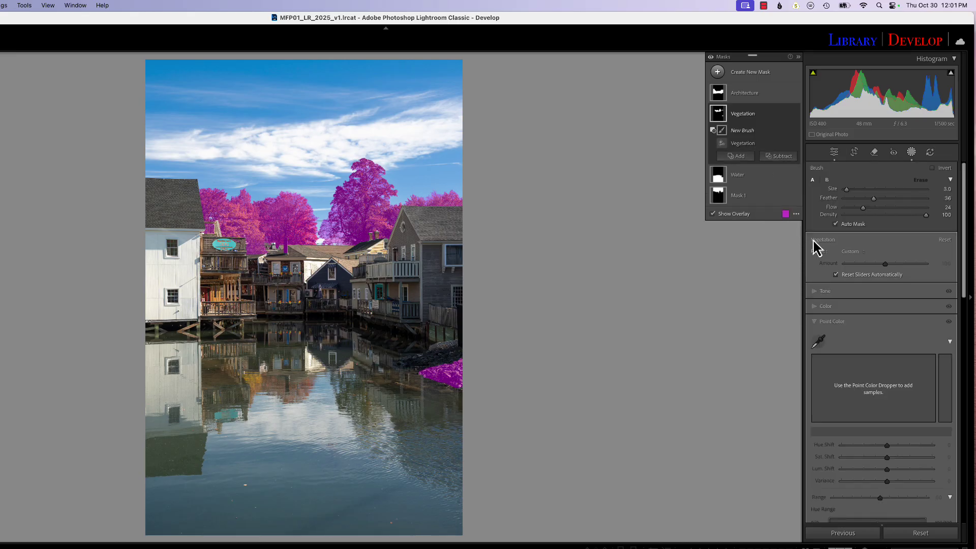
drag(863, 208, 949, 209)
mouse_move(455, 376)
mouse_down()
mouse_move(429, 371)
mouse_move(452, 358)
mouse_move(468, 377)
mouse_move(445, 386)
mouse_move(461, 377)
mouse_move(403, 374)
mouse_move(448, 372)
mouse_move(464, 387)
mouse_move(452, 368)
mouse_up()
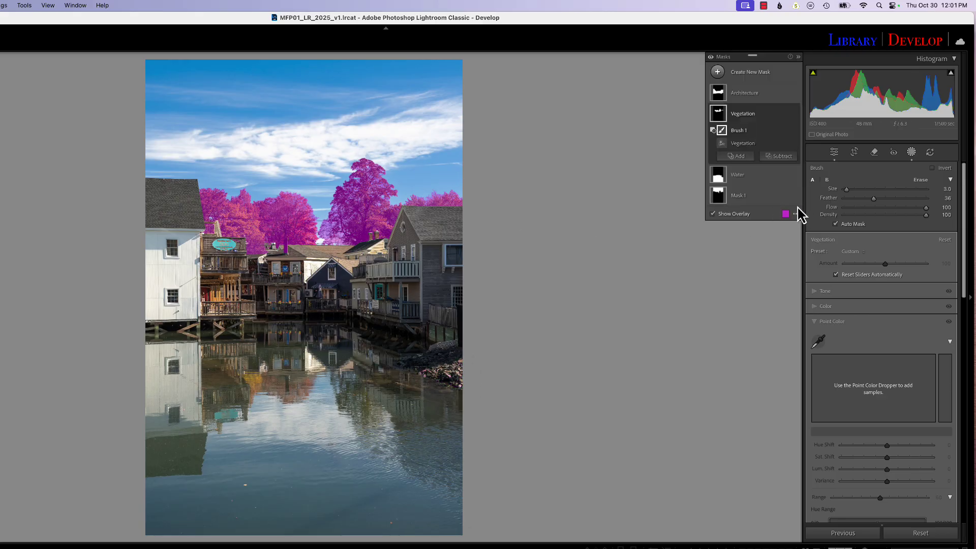
click(713, 214)
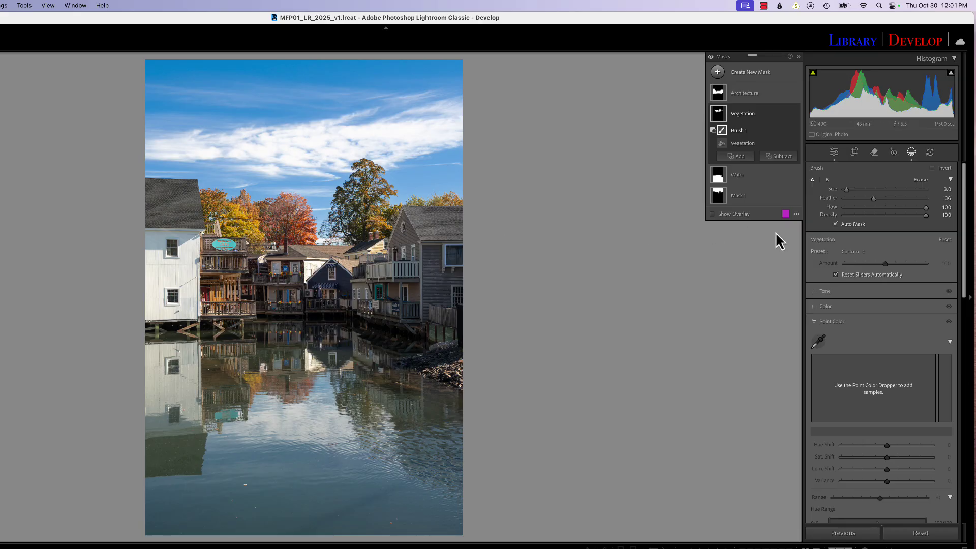
- Sample the autumn foliage colour with the Vegetation mask's Point Color dropper and try Variance at -87 and -99
click(819, 341)
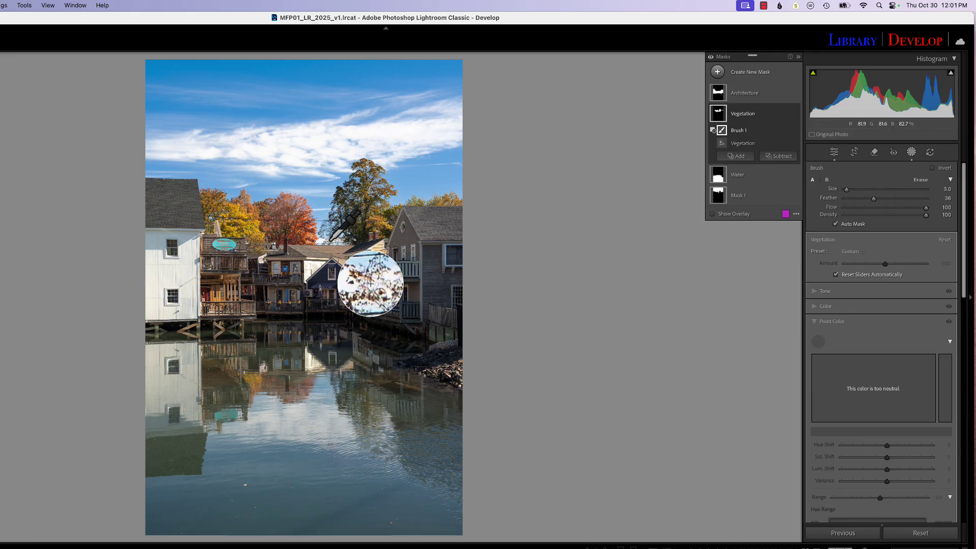
click(282, 265)
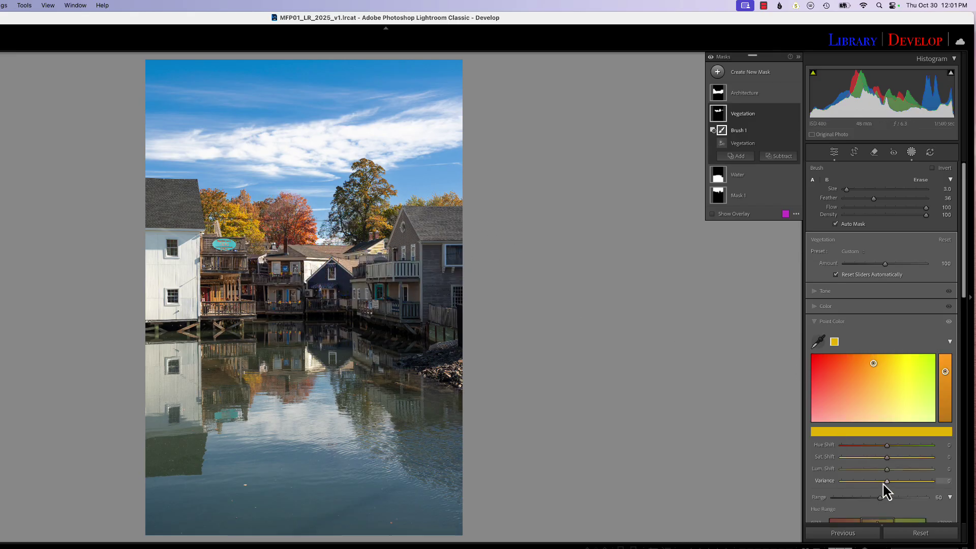
drag(889, 483, 854, 490)
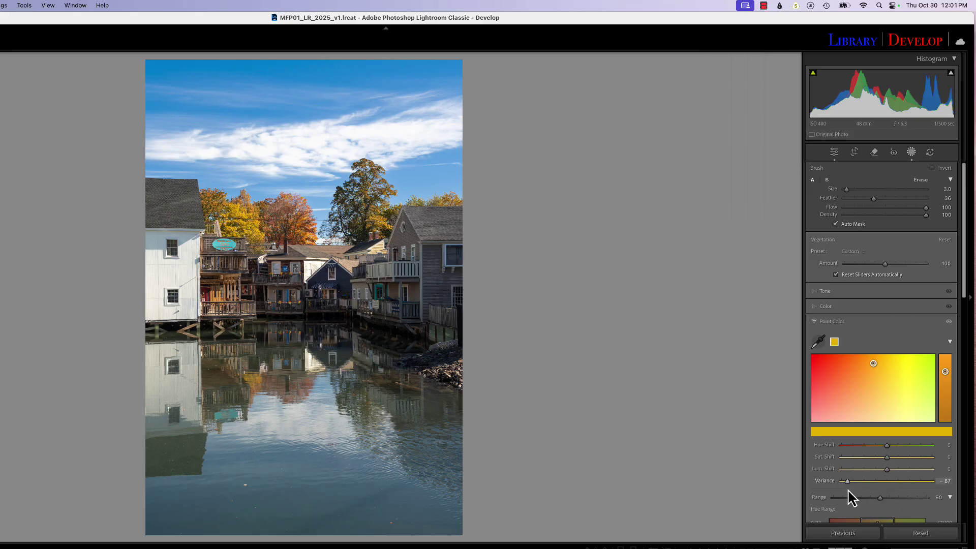
mouse_move(860, 488)
mouse_down()
mouse_move(844, 491)
mouse_move(847, 500)
mouse_up()
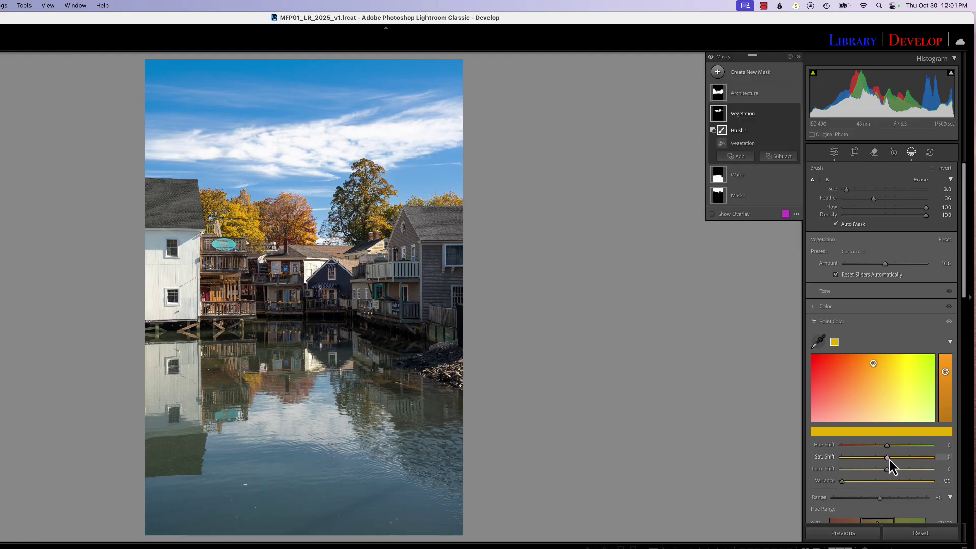
- Set the foliage sample's Hue Shift to 8, Sat. Shift to 15, Lum. Shift to 1 and Variance to 18
drag(888, 457, 899, 457)
drag(842, 482, 895, 481)
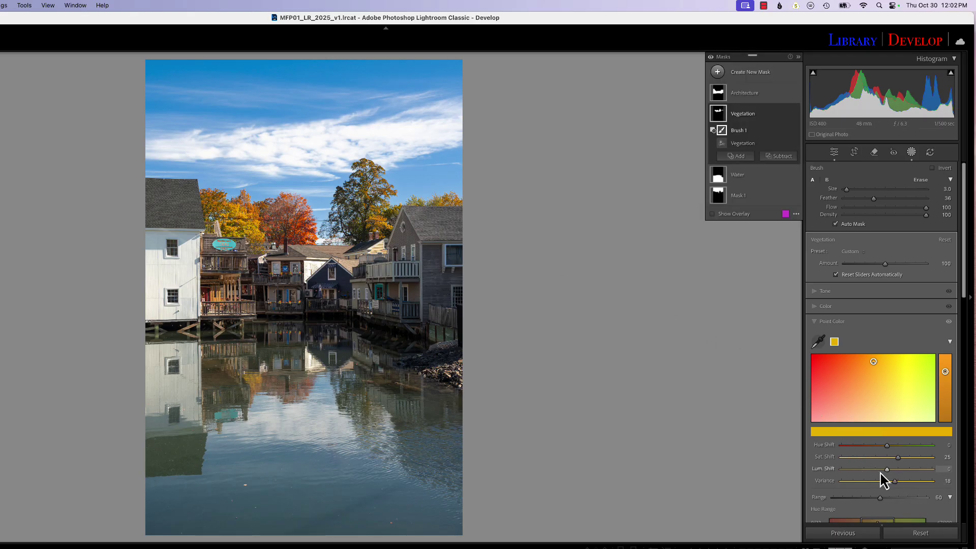
mouse_move(886, 469)
mouse_down()
mouse_move(898, 470)
mouse_move(880, 470)
mouse_move(898, 462)
mouse_move(879, 449)
mouse_move(894, 448)
mouse_move(894, 458)
mouse_move(889, 450)
mouse_up()
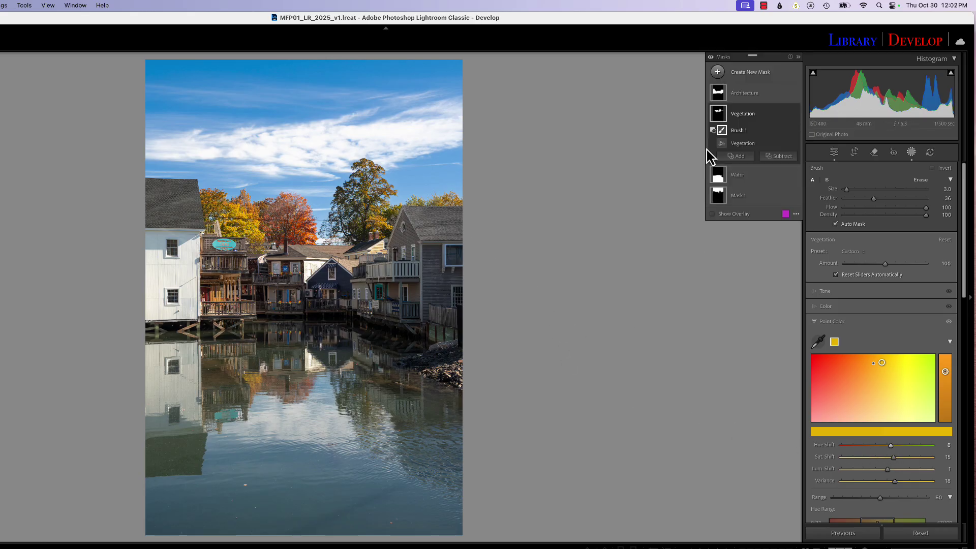
- Compare the trees with the Vegetation mask hidden and shown, leaving the mask on
click(795, 113)
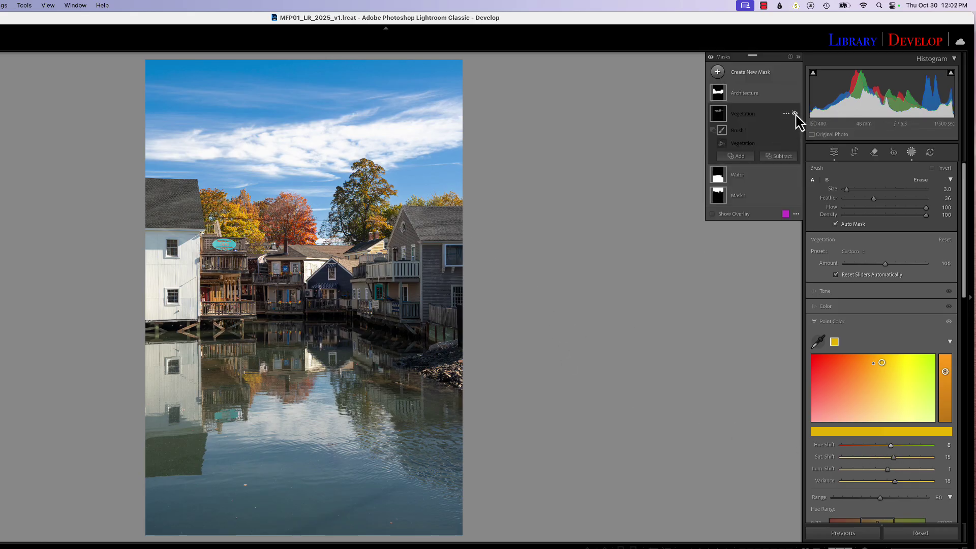
click(796, 114)
click(795, 113)
click(796, 114)
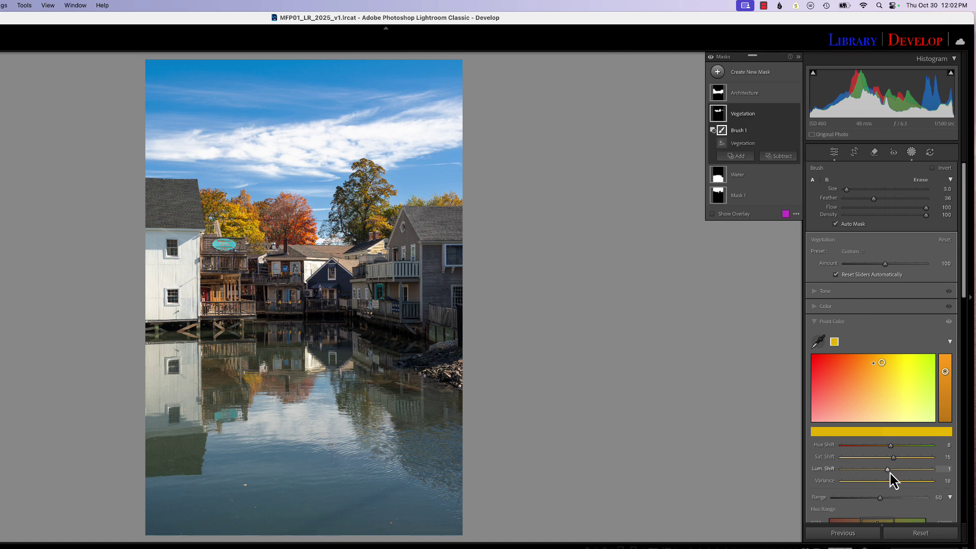
- Raise the foliage sample's Lum. Shift to 23 and Sat. Shift to 41, and compare the result with the Vegetation mask off and on
drag(888, 470, 907, 460)
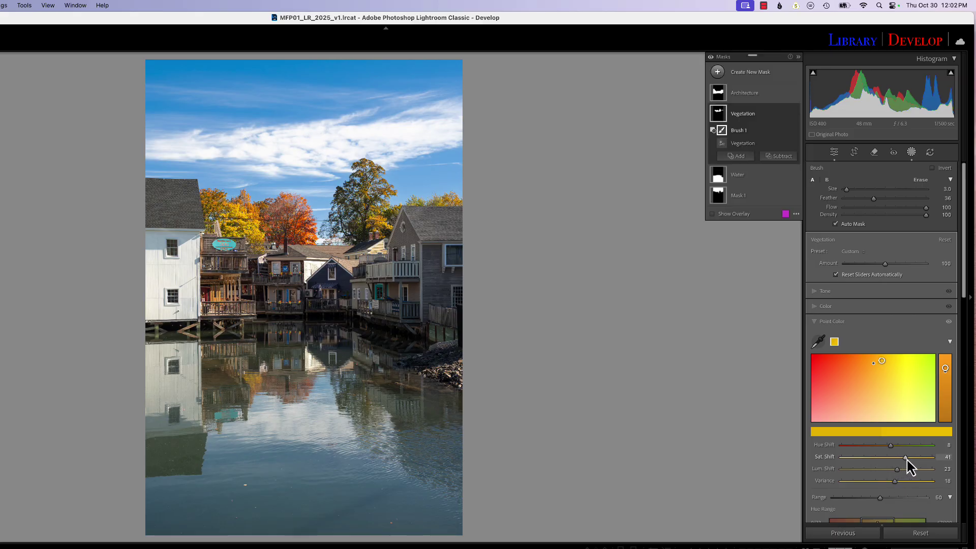
click(795, 114)
click(795, 113)
click(795, 114)
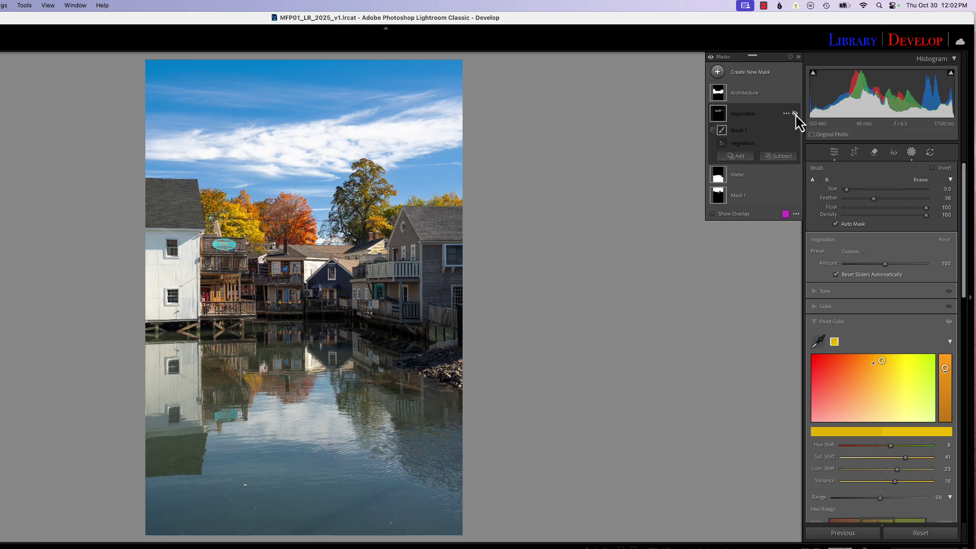
click(795, 114)
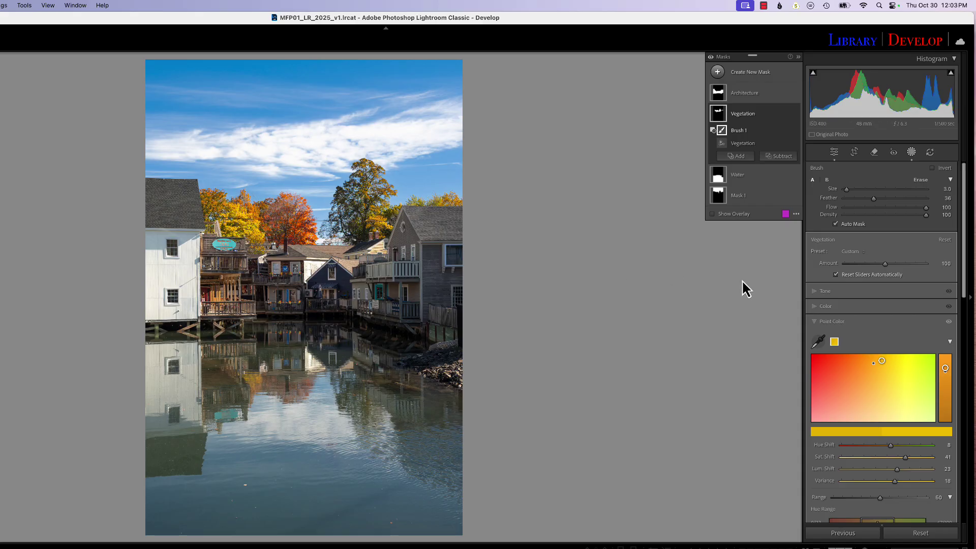
- Sample the water's blue in the Water mask, try Variance at -100, and settle on Variance 38, Sat. Shift 8 and Lum. Shift -4
mouse_move(728, 187)
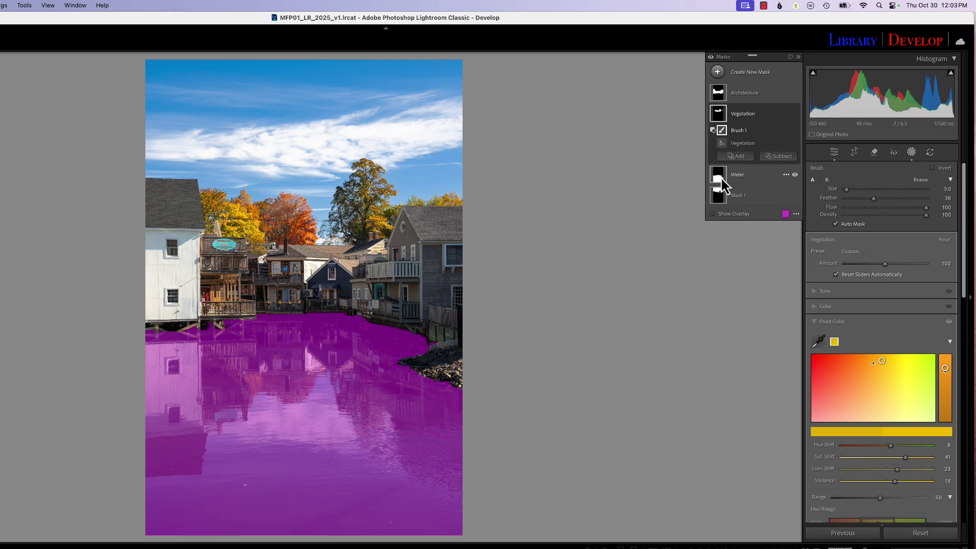
click(721, 180)
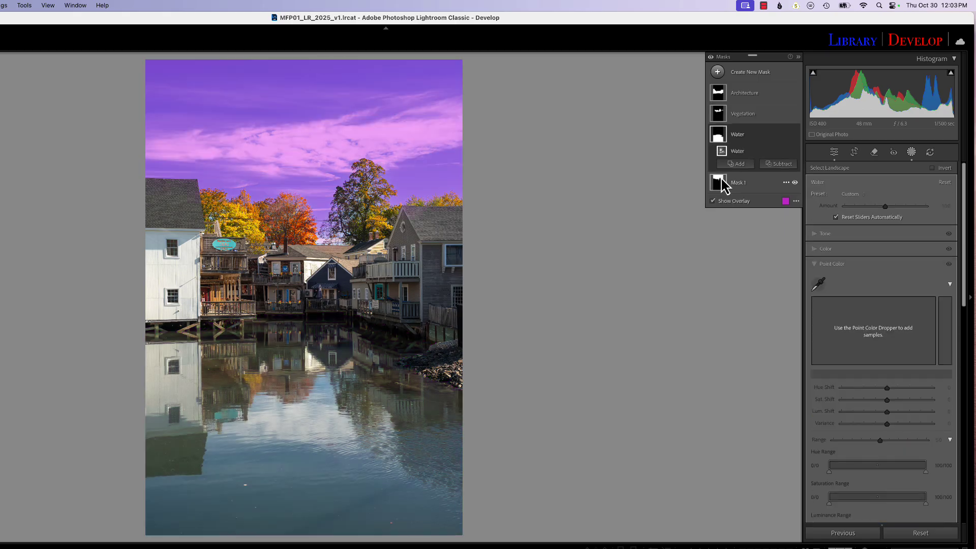
click(819, 283)
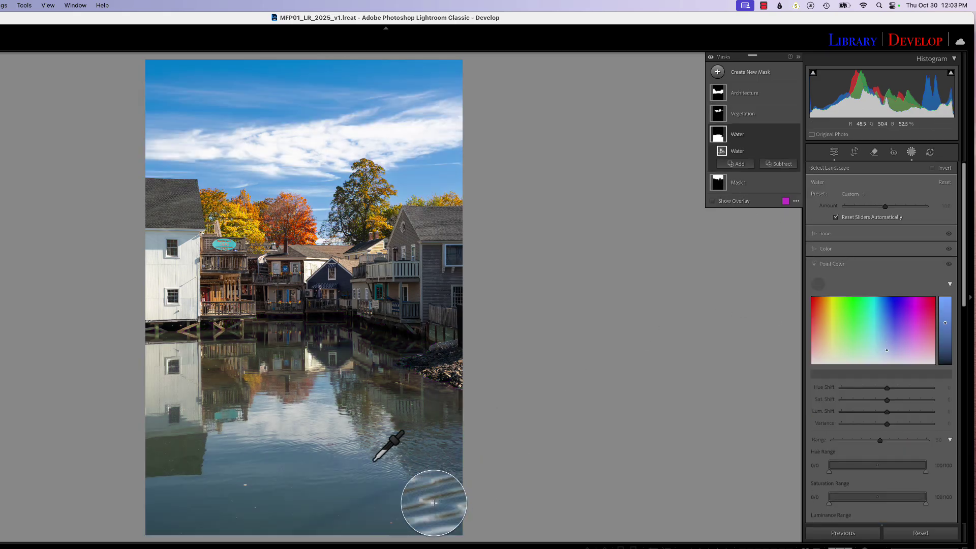
click(296, 457)
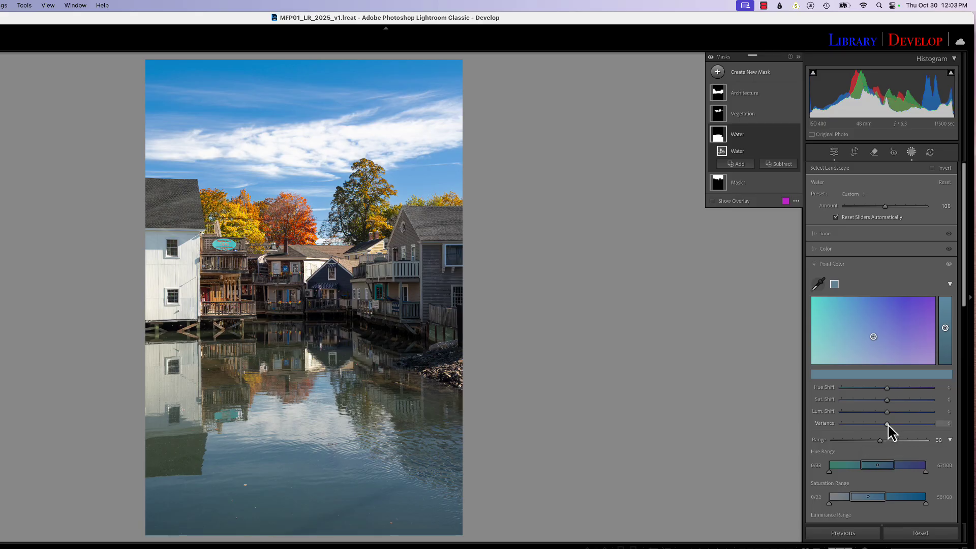
drag(887, 424, 817, 436)
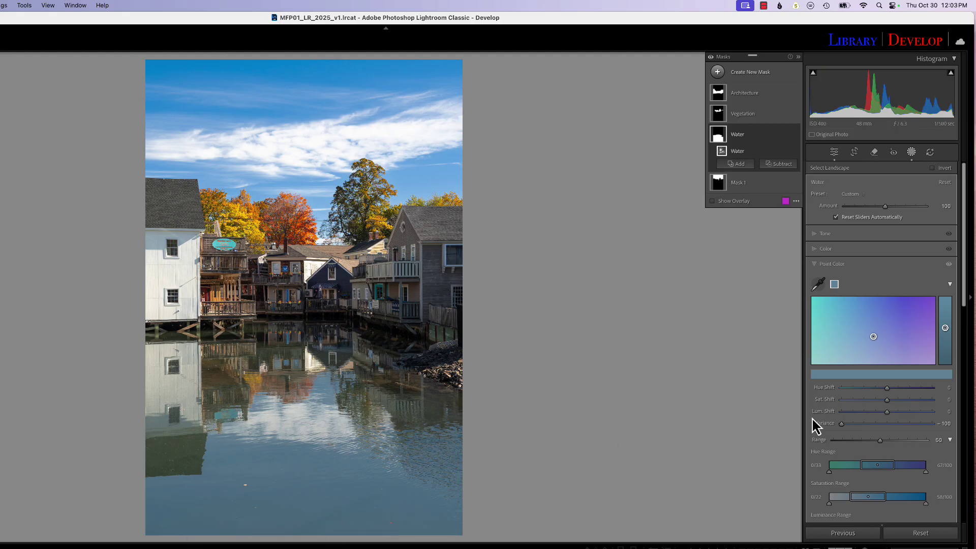
drag(843, 427, 881, 441)
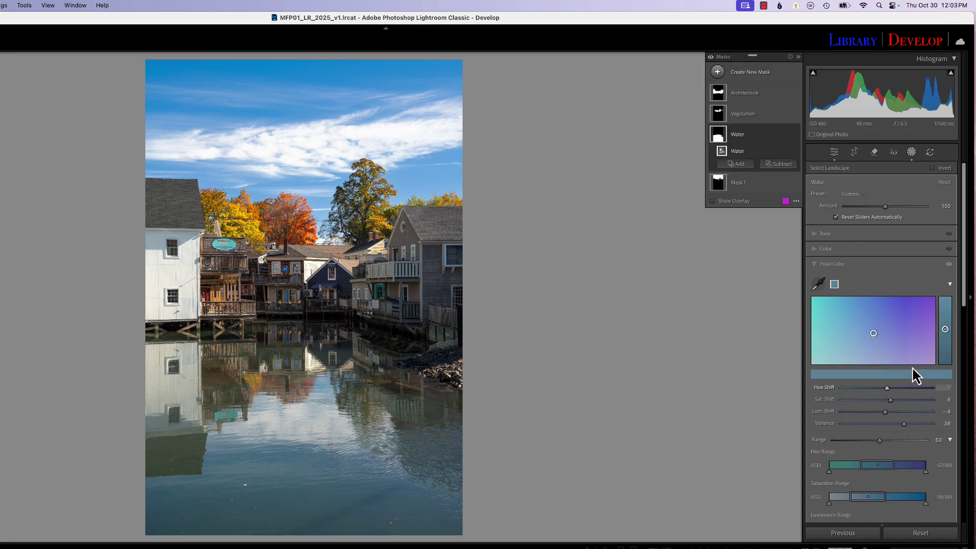
- Compare the water with the Water mask's Point Color adjustments off and on, leaving them enabled
click(949, 264)
click(949, 264)
click(949, 264)
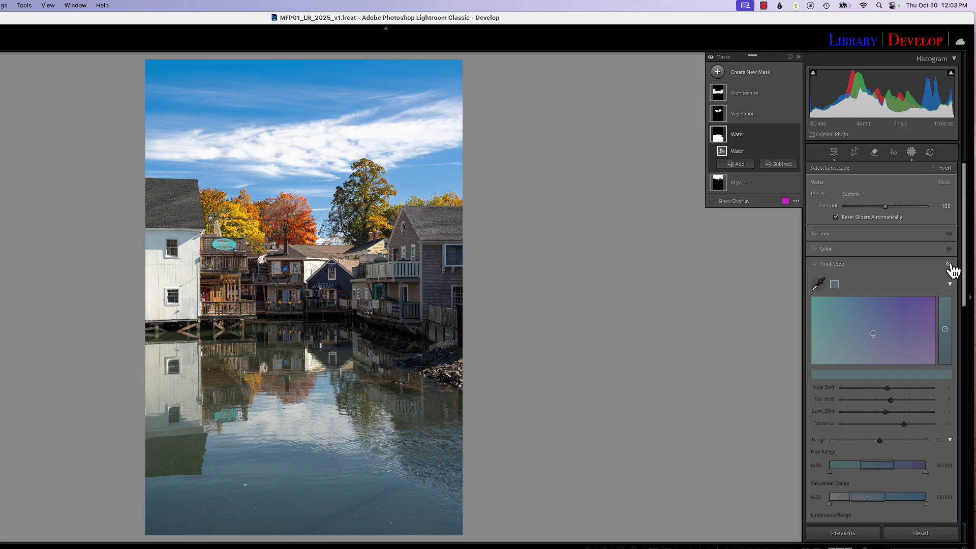
click(950, 264)
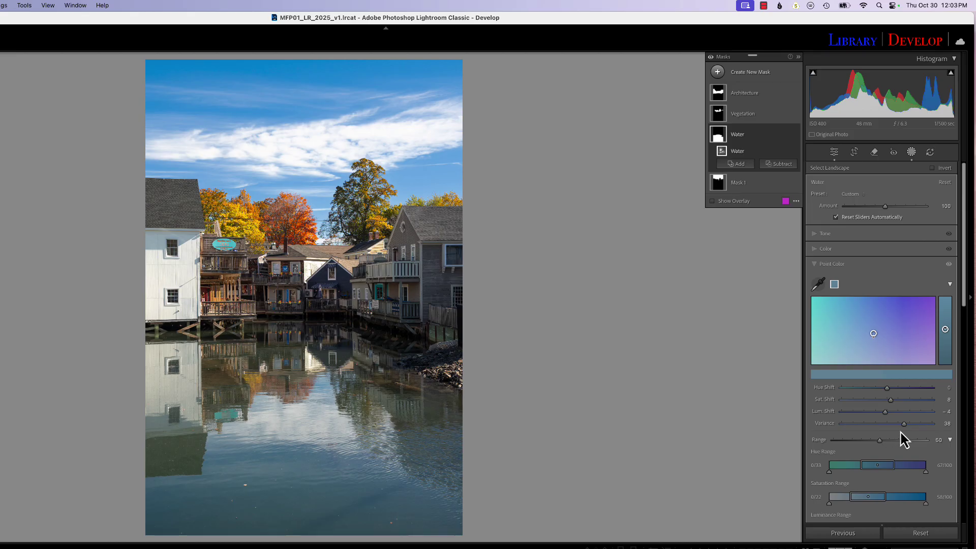
- Sample the darker foreground water as a second colour, with Hue Shift -10, Sat. Shift -2, Lum. Shift 8 and Variance 21
click(820, 286)
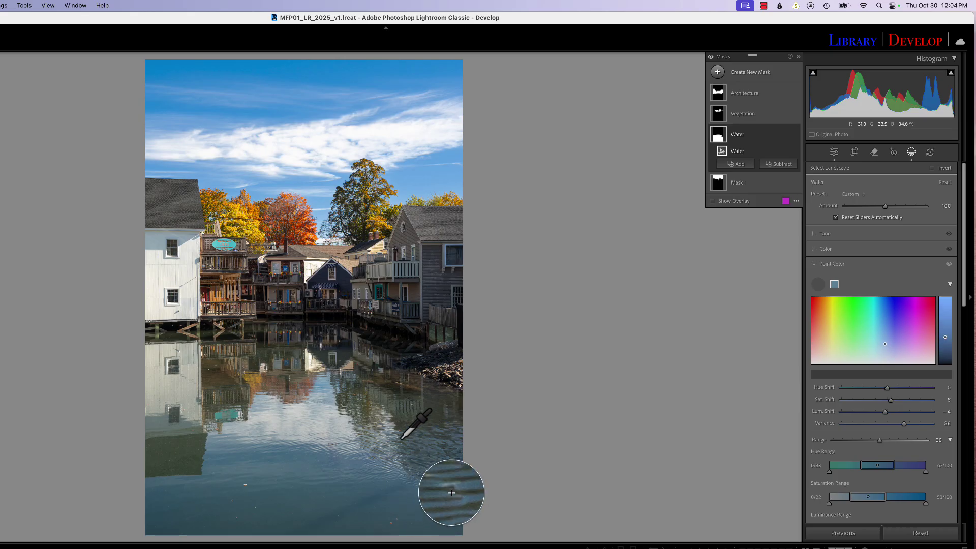
click(305, 514)
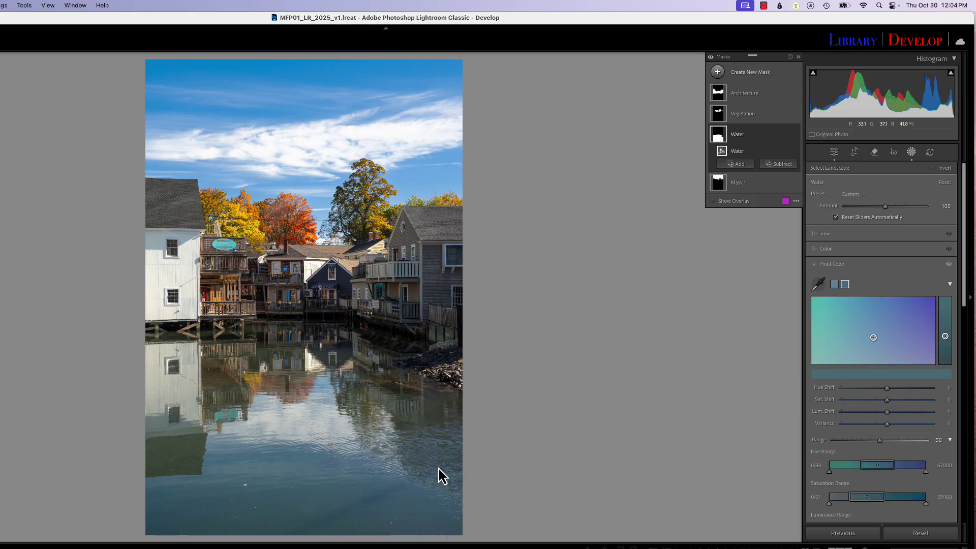
drag(887, 423, 882, 392)
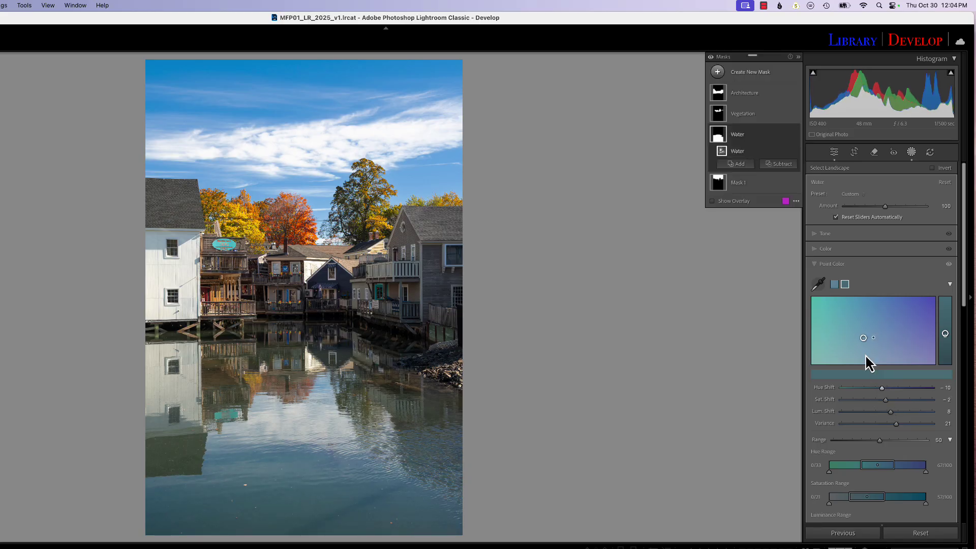
- Compare the harbour with the whole Water mask hidden and shown, leaving the mask on
click(795, 134)
click(795, 134)
click(796, 135)
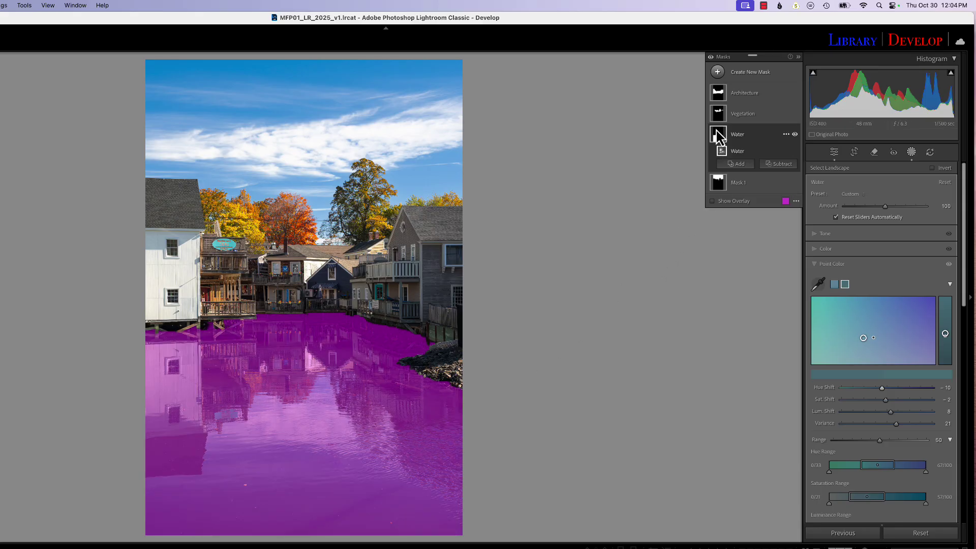
- Lift the Shadows slightly on the buildings in the Architecture mask
click(718, 94)
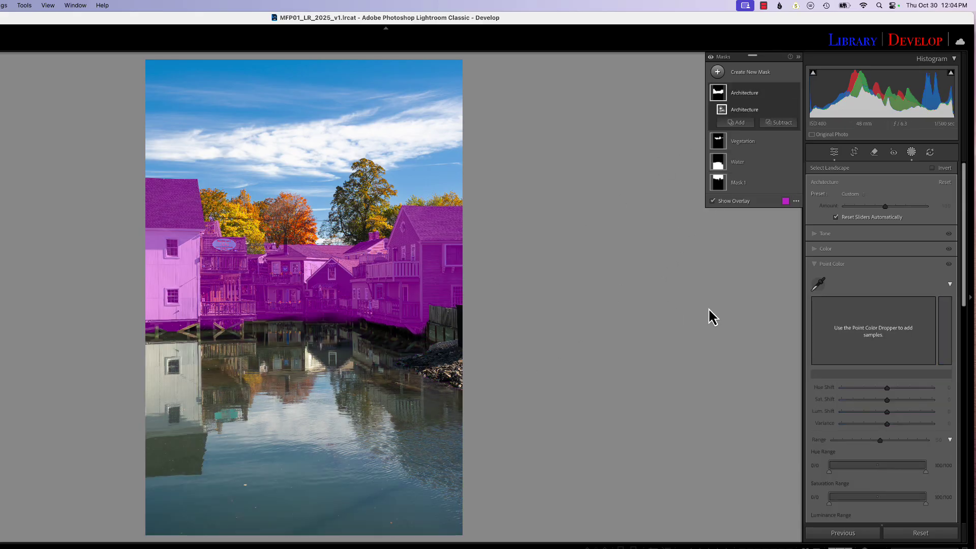
click(828, 234)
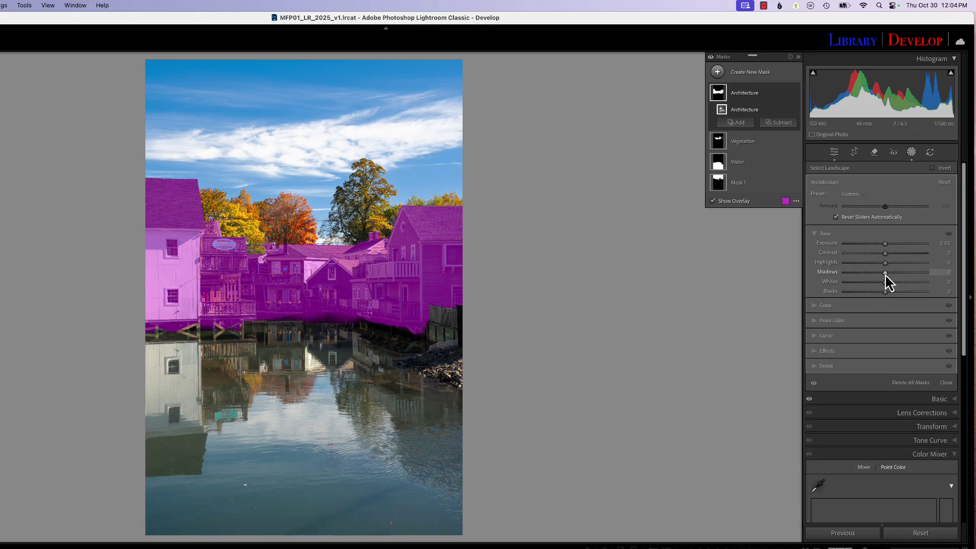
drag(885, 273, 898, 273)
- Sample the blue-grey building colour in the Architecture mask's Point Color, with Sat. Shift 1, Lum. Shift 46 and Variance 54
click(835, 321)
click(820, 283)
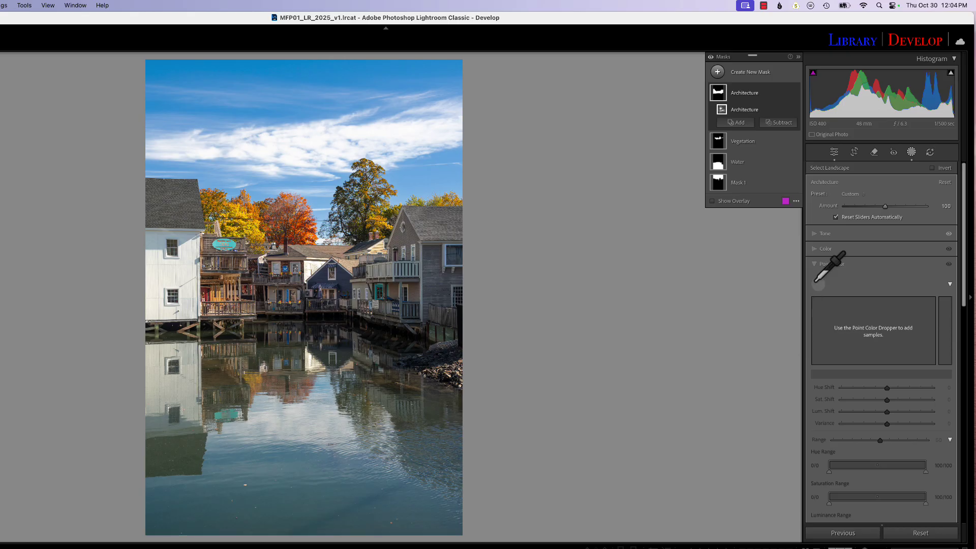
click(388, 325)
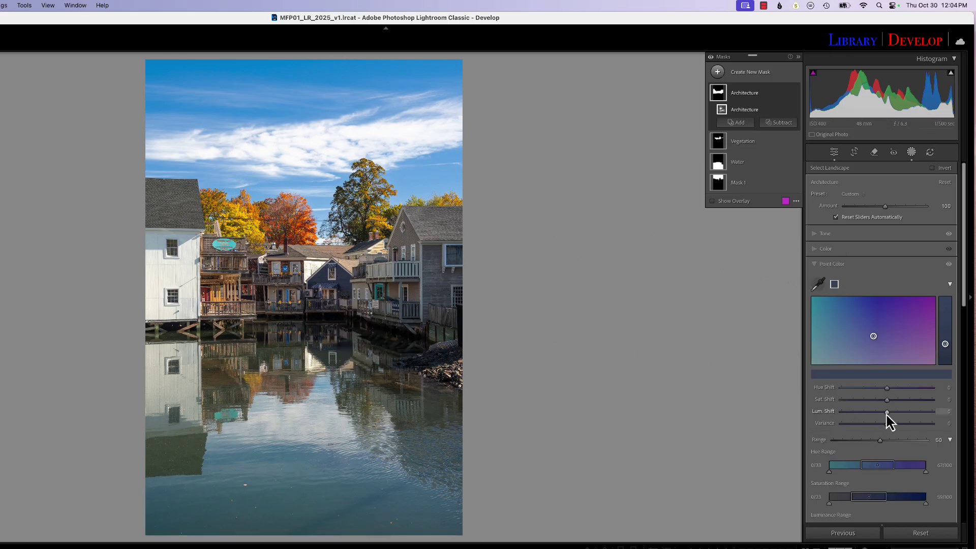
drag(888, 413, 850, 428)
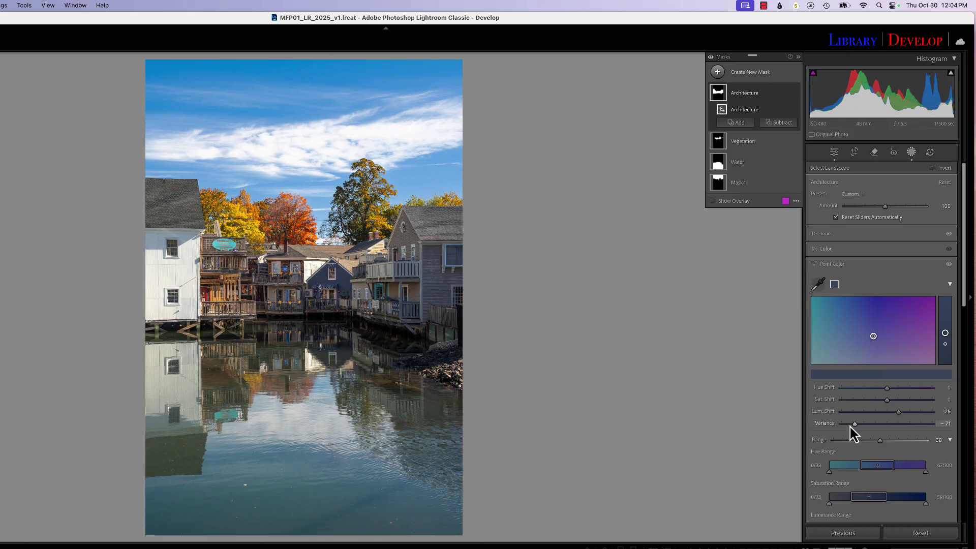
drag(856, 428, 908, 413)
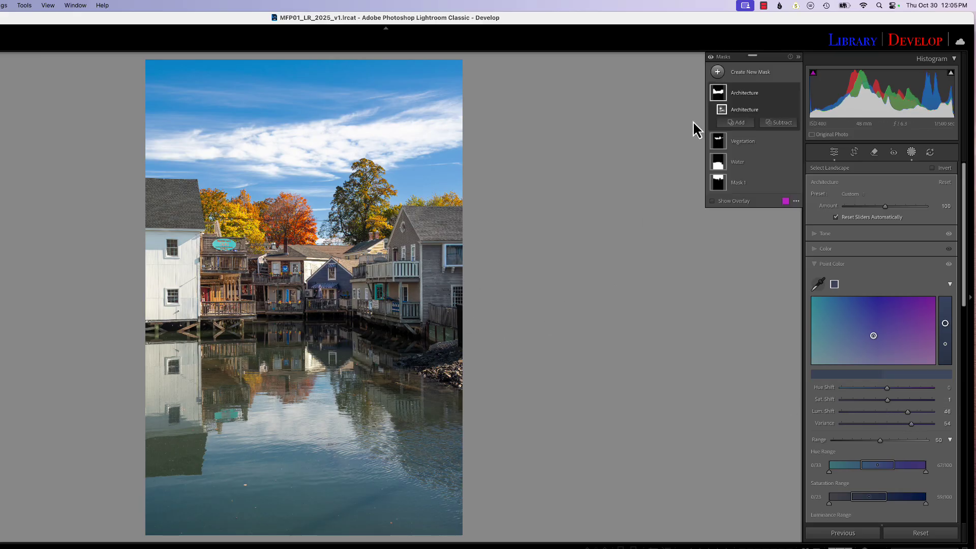
- Compare the harbour photo's original and edited versions several times, ending on the edited one
key(backslash)
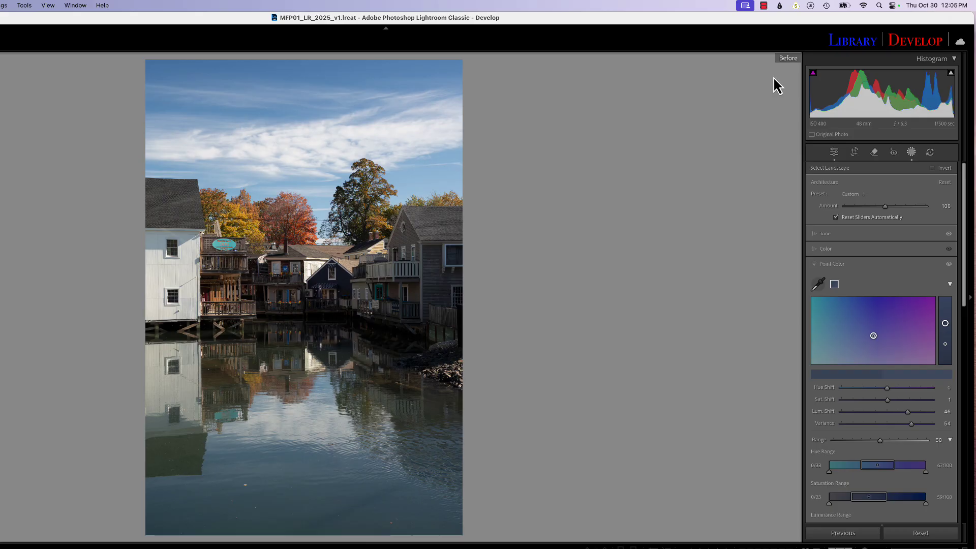
key(backslash)
key(backslash)
key(backslash)
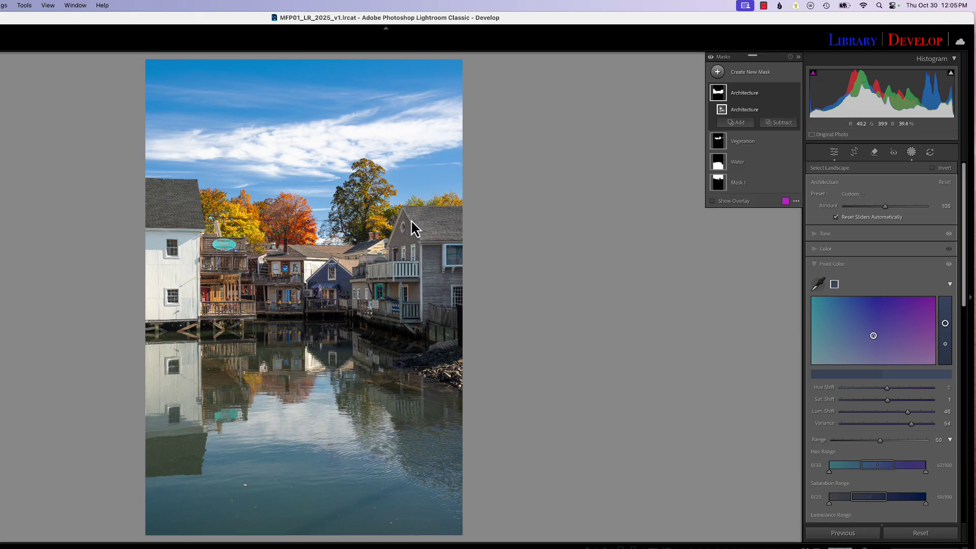
key(backslash)
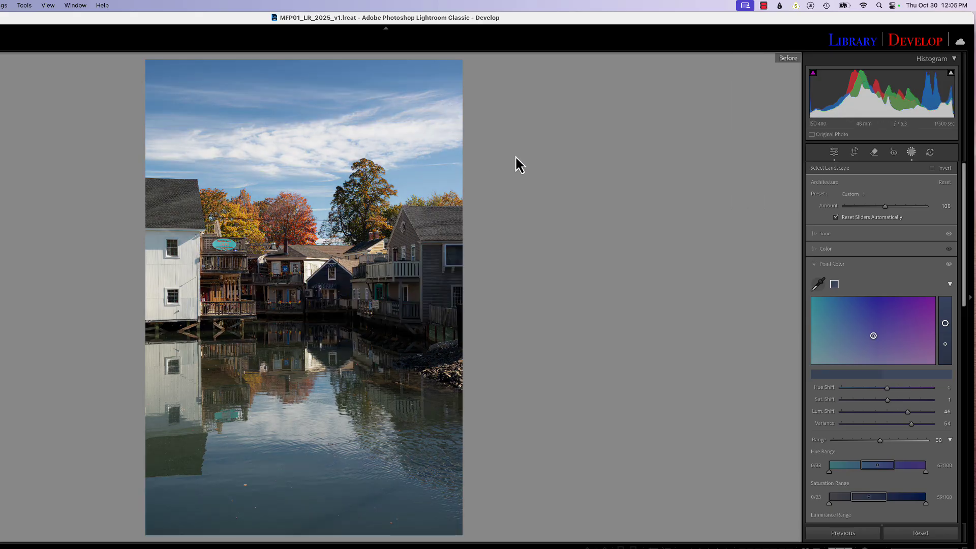
key(backslash)
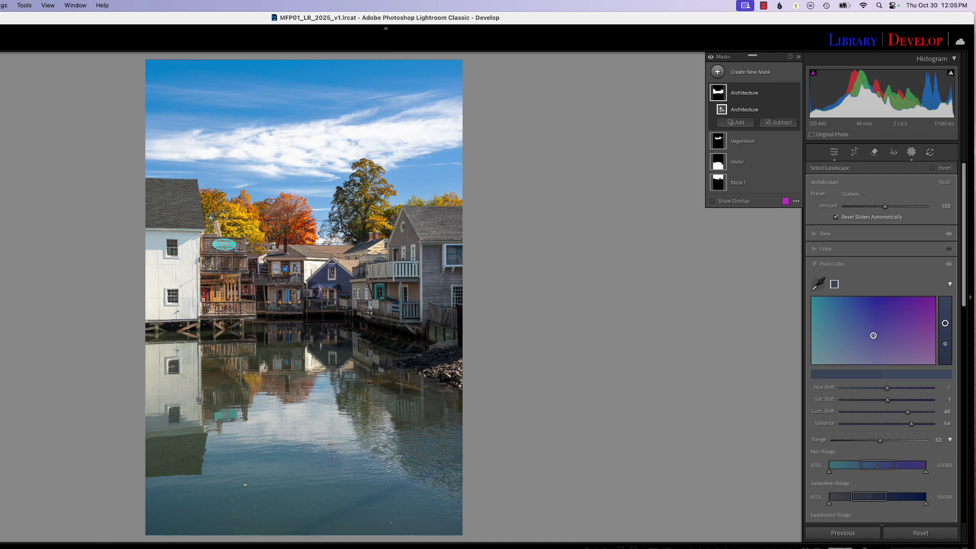
- Switch to the portrait and create a Person 1 mask covering Facial Skin and Body Skin, with its overlay hidden
key(Right)
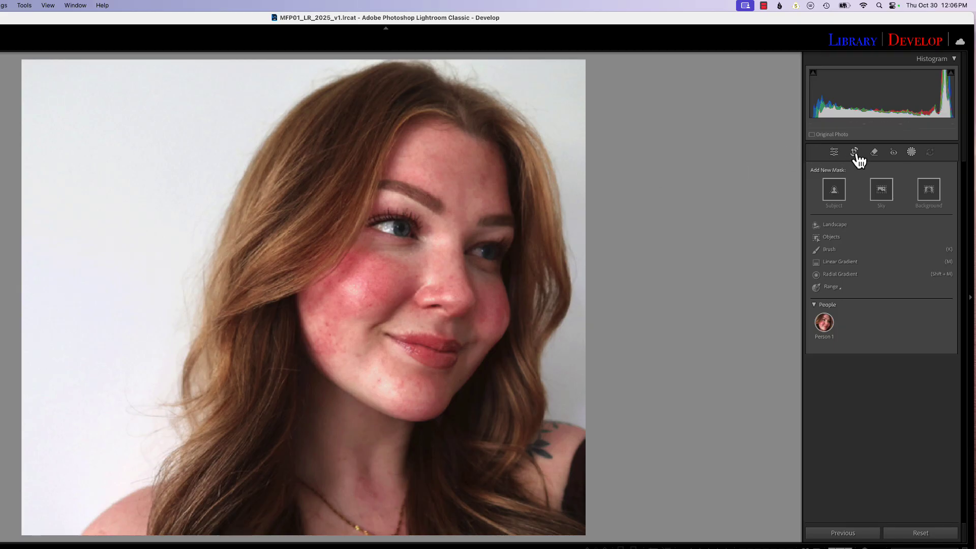
mouse_move(826, 330)
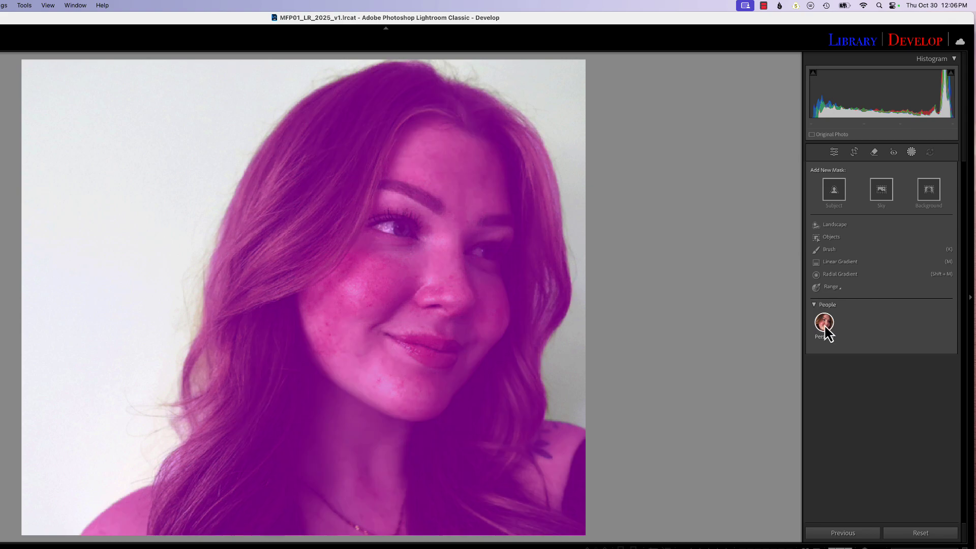
click(825, 328)
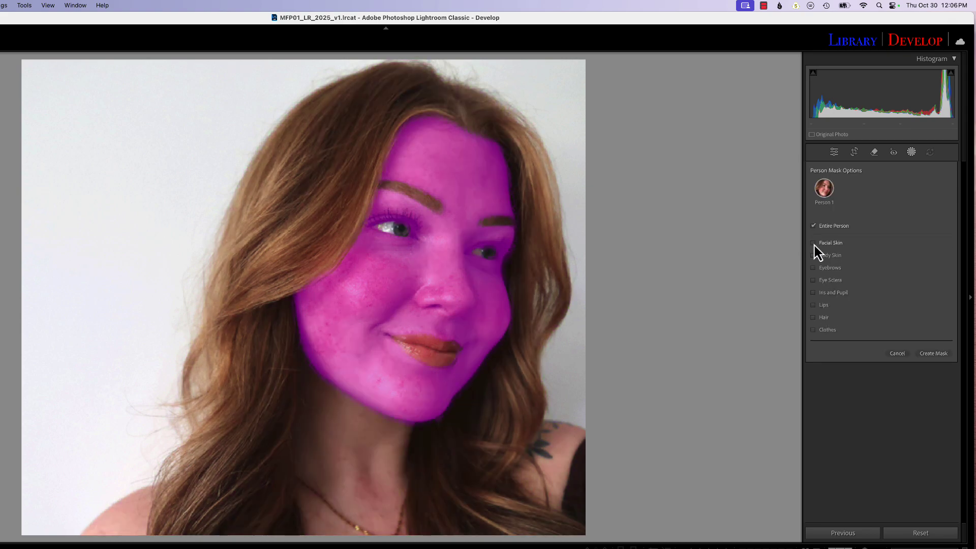
click(814, 255)
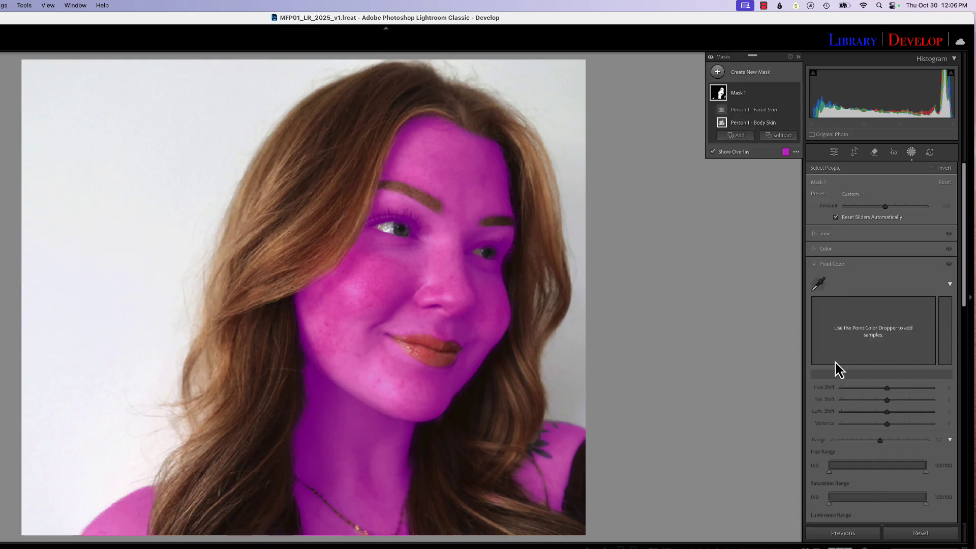
key(o)
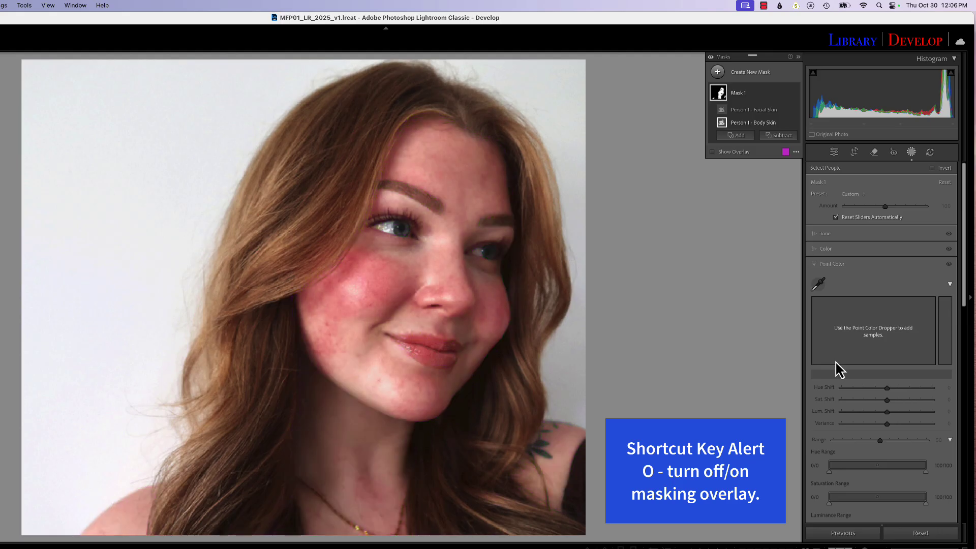
- Sample the forehead skin with Point Color and set Variance -83, Sat. Shift 8 and Lum. Shift 13
click(819, 285)
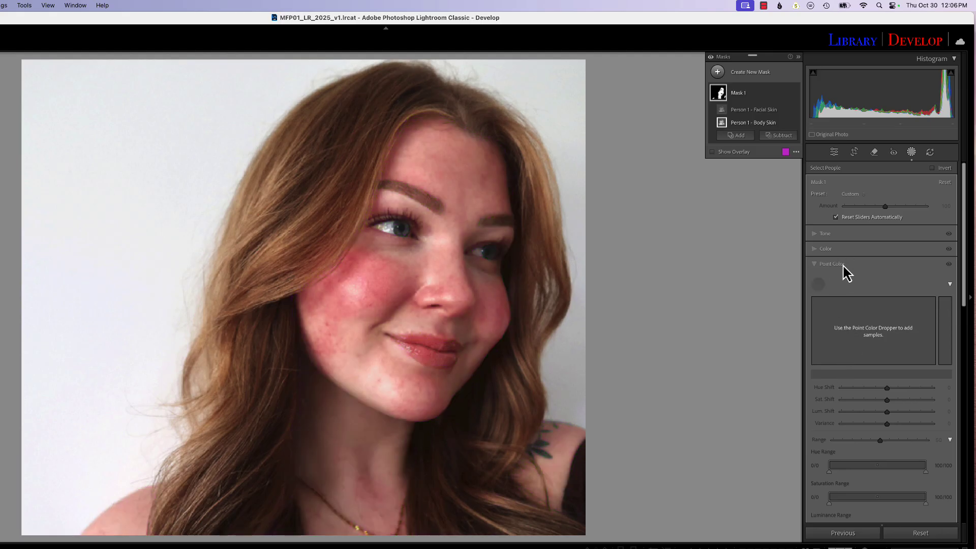
click(454, 203)
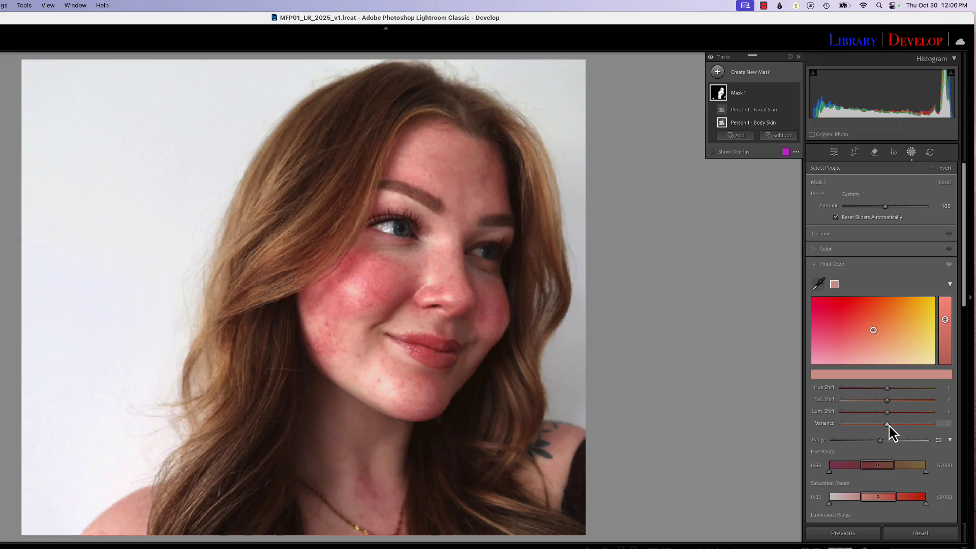
drag(889, 428, 851, 439)
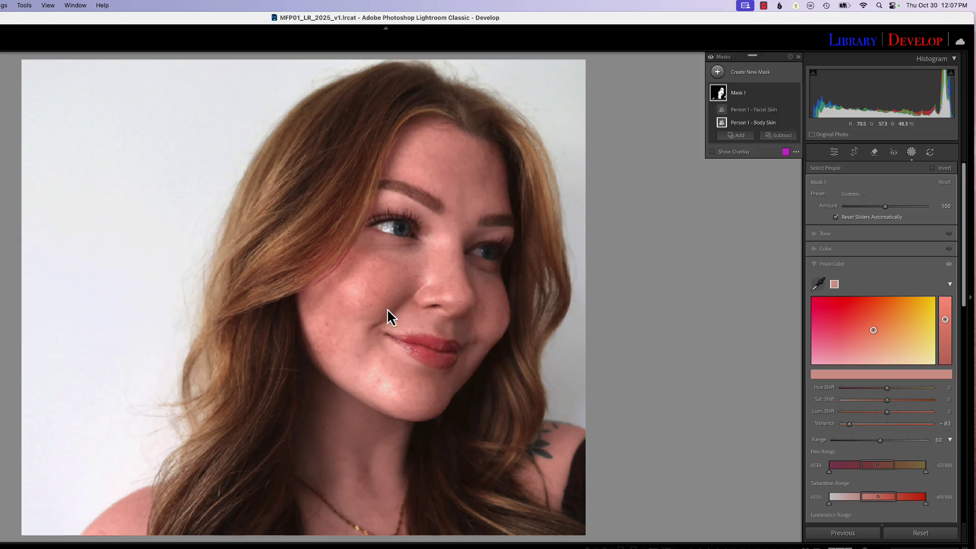
drag(889, 400, 893, 413)
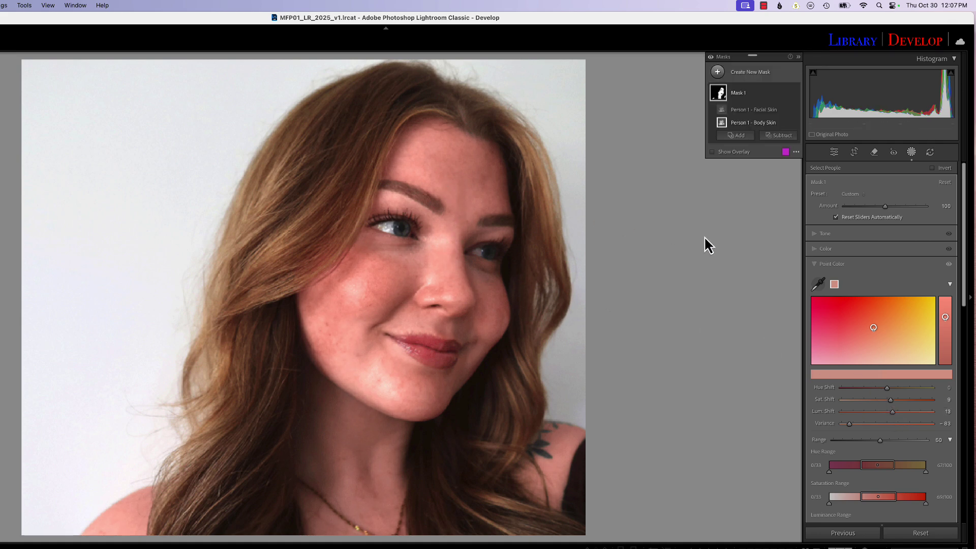
- Sample the skin beside the nose as a second Point Color, with Sat. Shift 7 and Lum. Shift -6
click(820, 287)
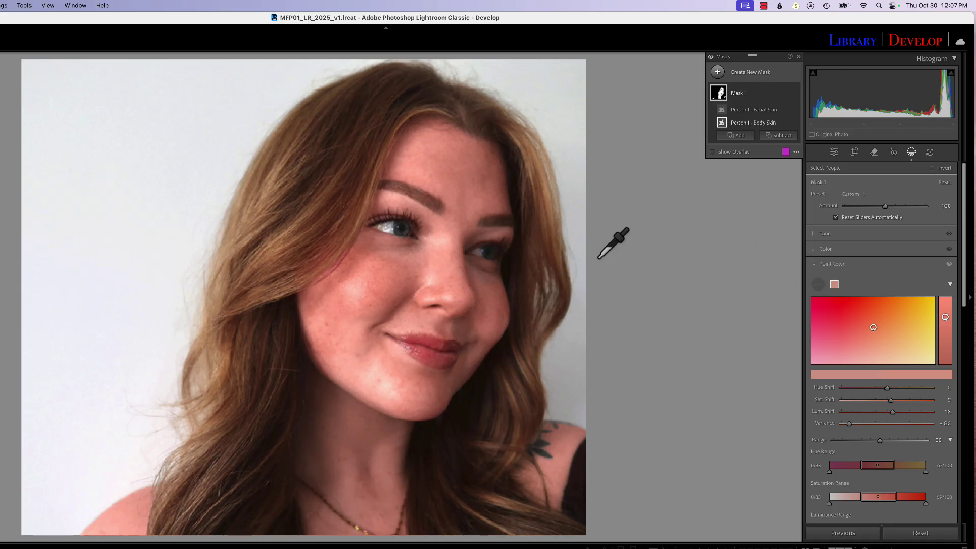
click(420, 318)
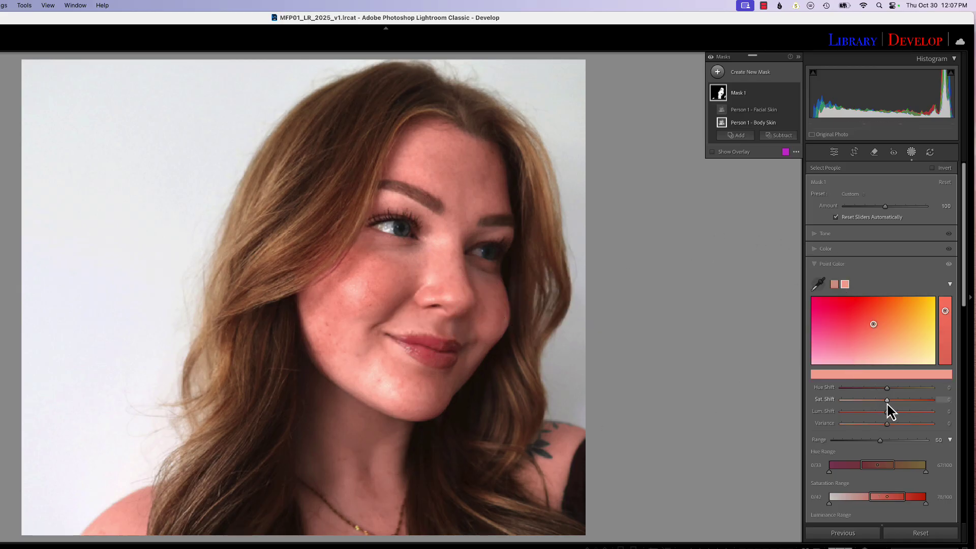
drag(888, 401, 885, 420)
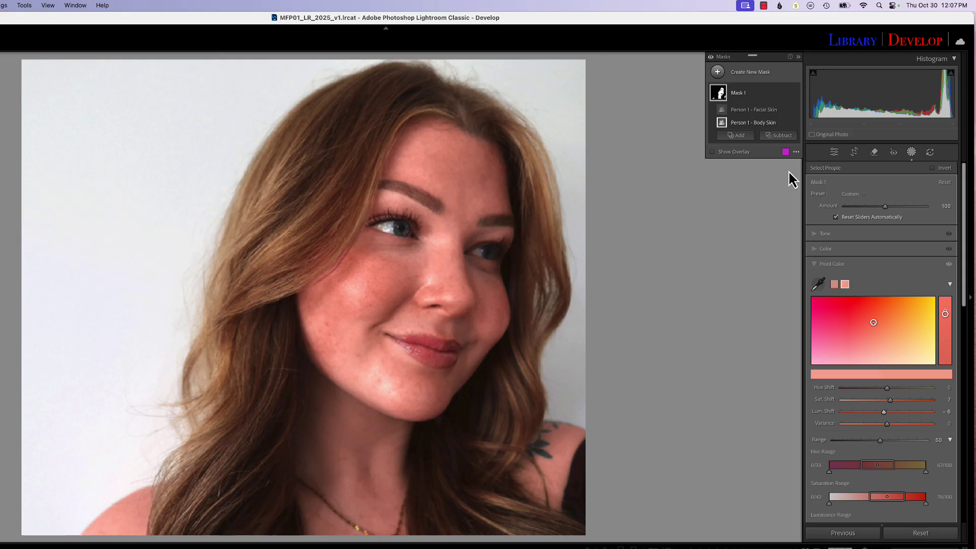
- Retouch the blemishes on the chin using the Remove tool in Heal mode with a brush size of 13
click(875, 152)
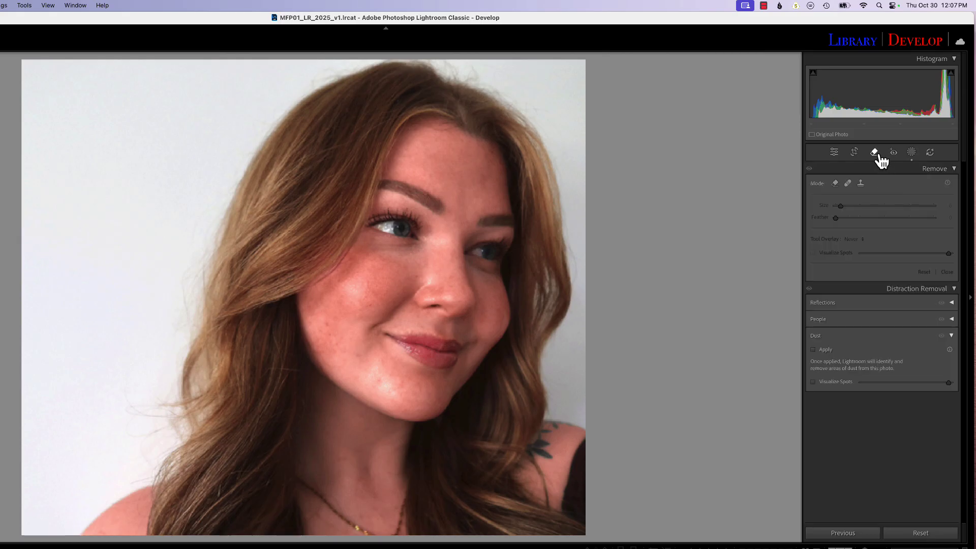
click(848, 184)
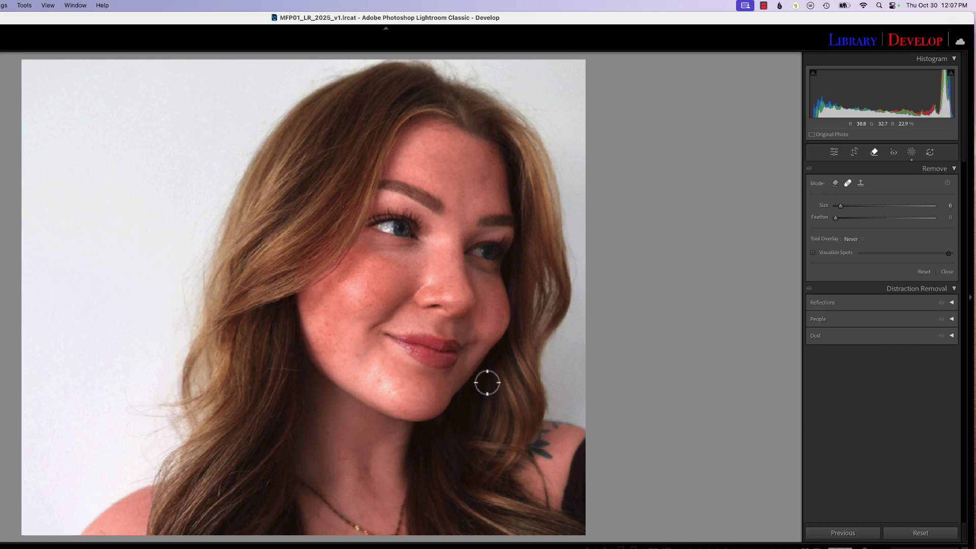
scroll(393, 388, up, 5)
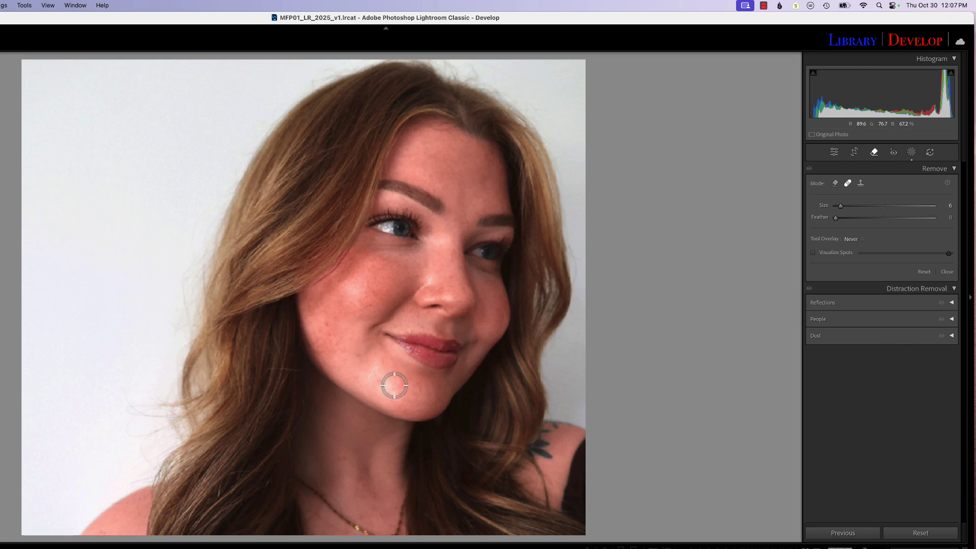
drag(395, 387, 379, 377)
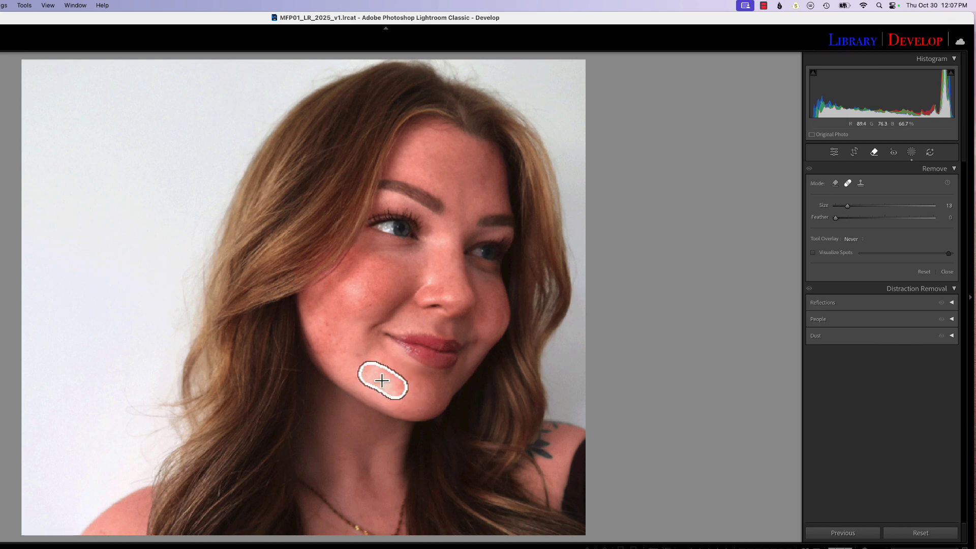
scroll(460, 313, down, 6)
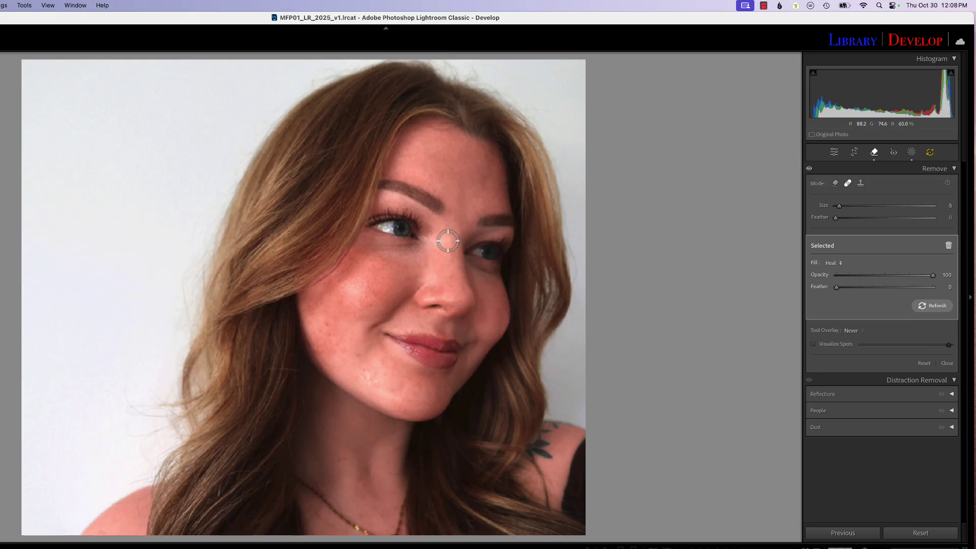
scroll(368, 313, up, 8)
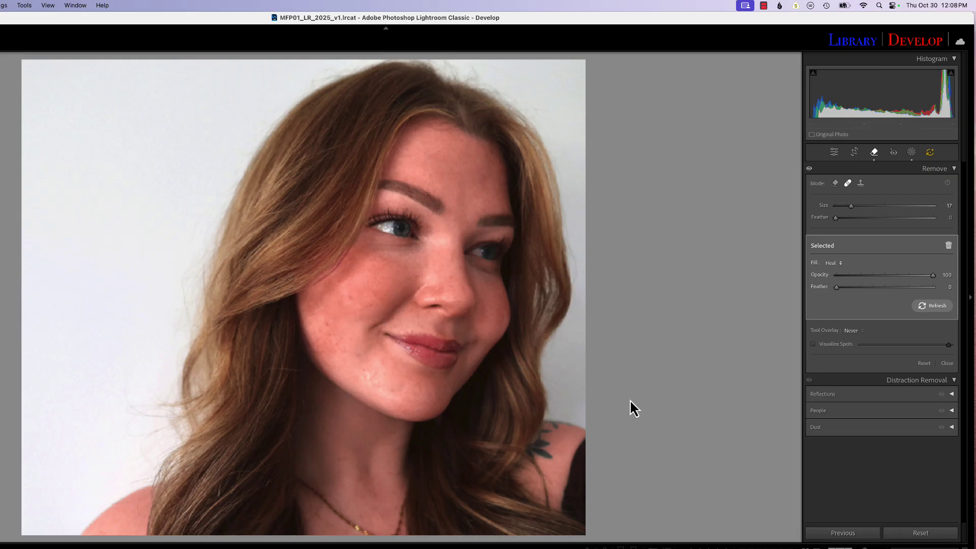
scroll(399, 388, down, 5)
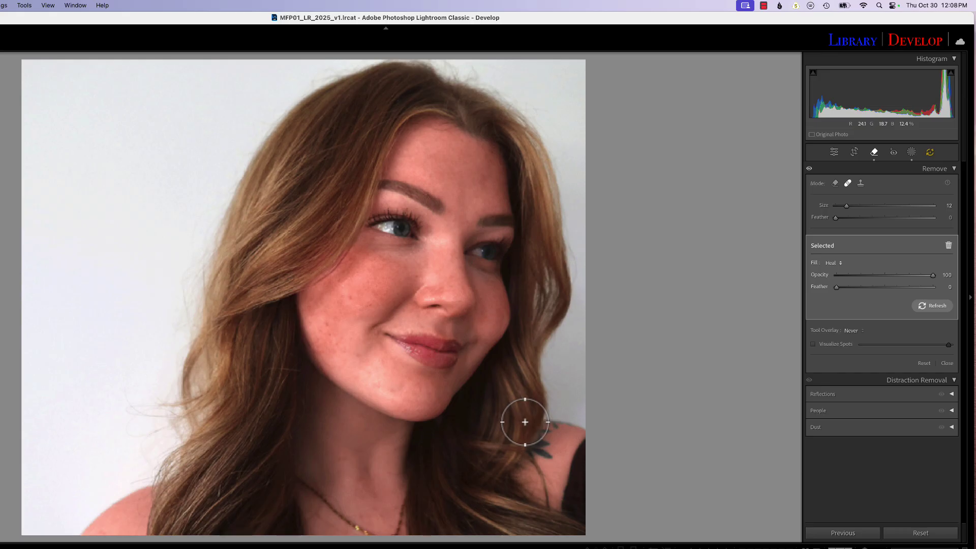
- Compare the portrait before and after the skin edits, ending on the edited version
key(backslash)
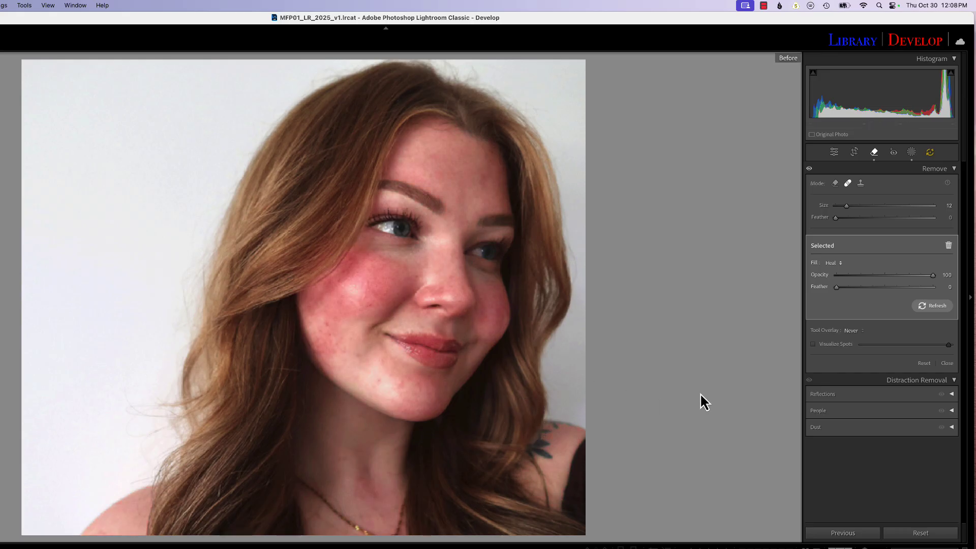
key(backslash)
key(backslash)
key(backslash)
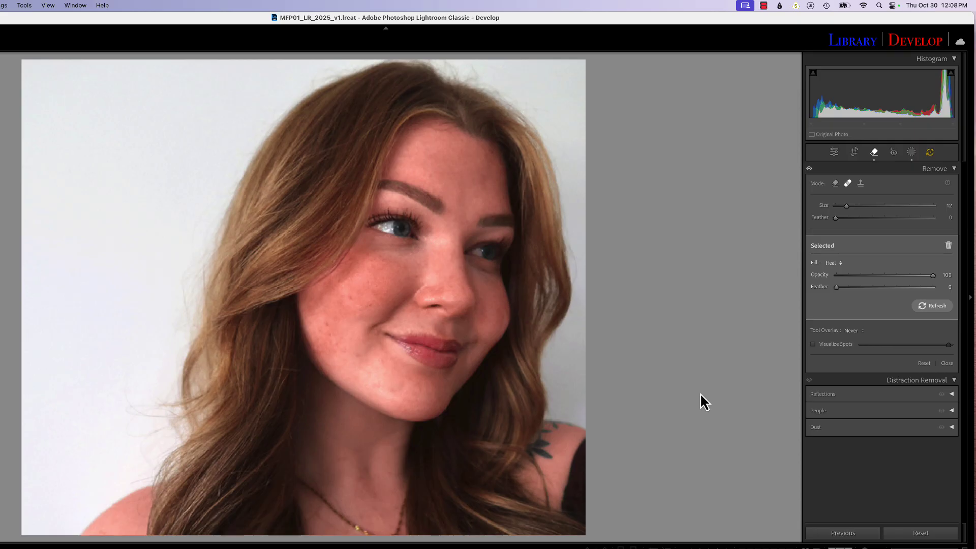
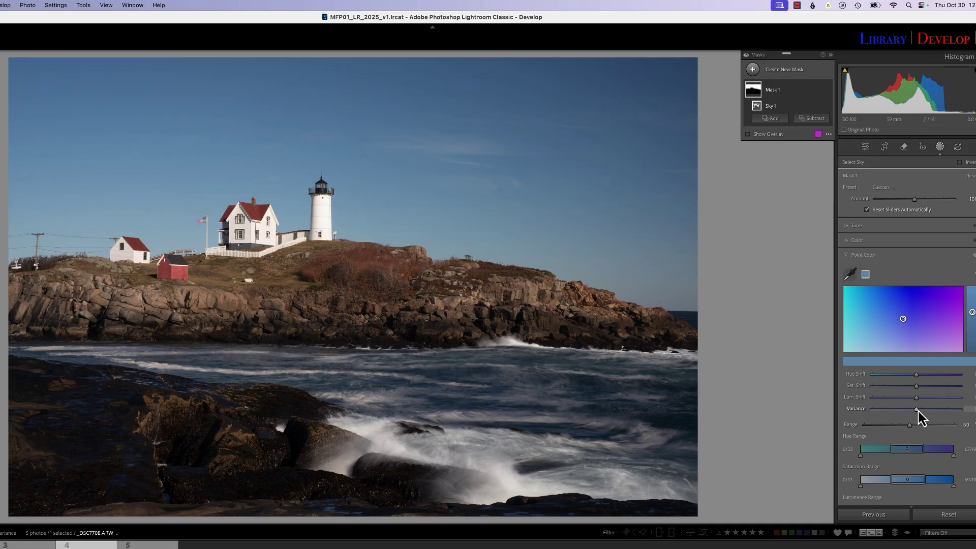
- Even out the lighthouse sky by setting the sampled blue's Variance to about -80 and its Range to 100
drag(918, 412, 881, 416)
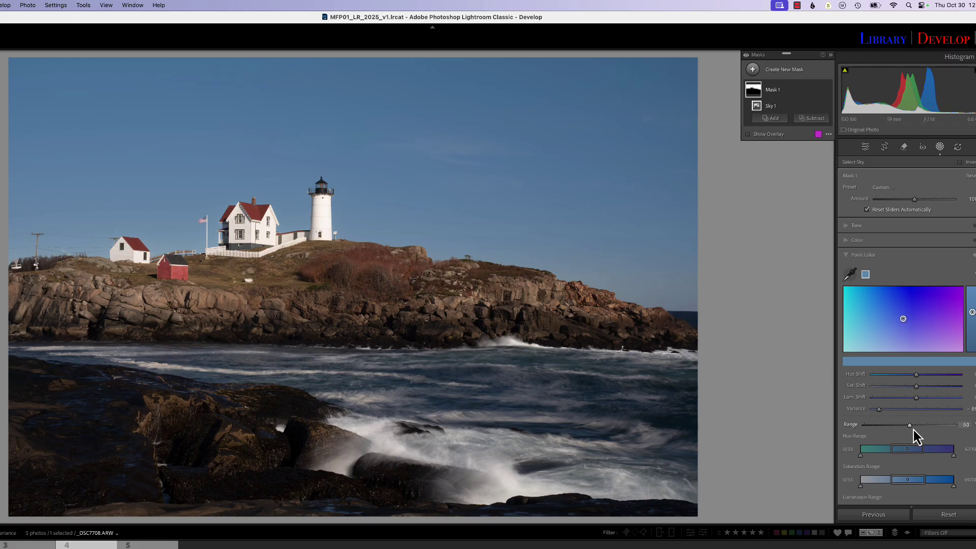
drag(911, 426, 960, 422)
- Compare the lighthouse sky with the sky mask hidden and shown, leaving the mask on
click(827, 90)
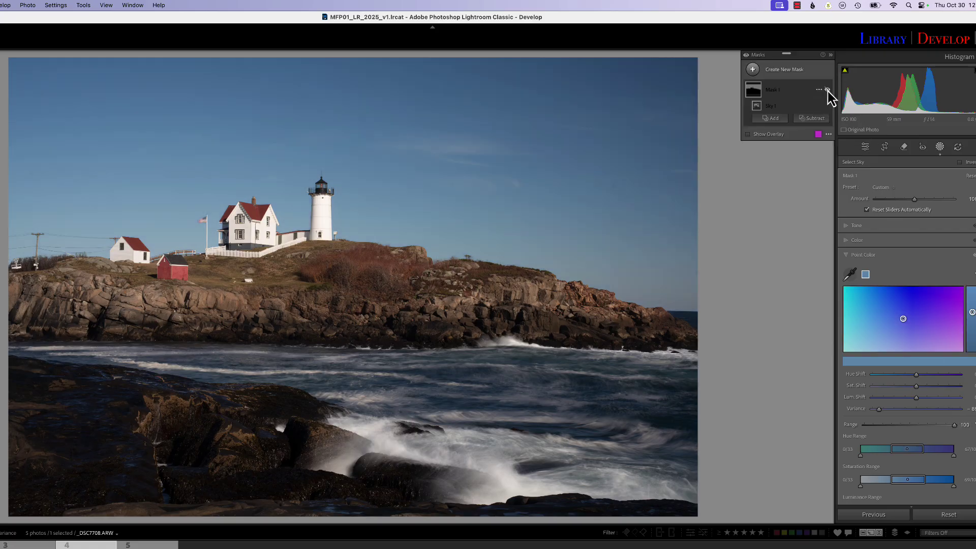
click(827, 90)
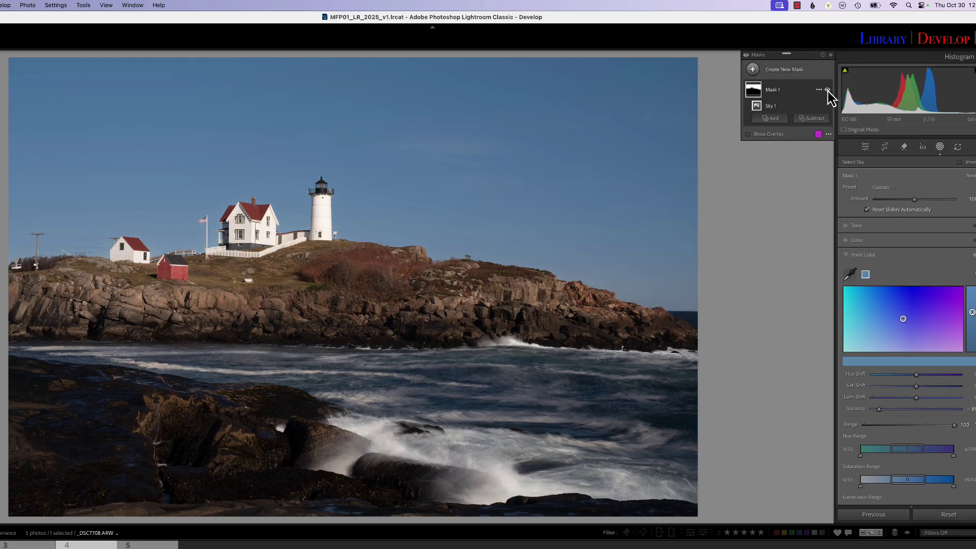
click(828, 90)
click(827, 90)
- Raise the sampled sky blue's Sat. Shift moderately and lower its Variance slightly further
drag(918, 389, 926, 388)
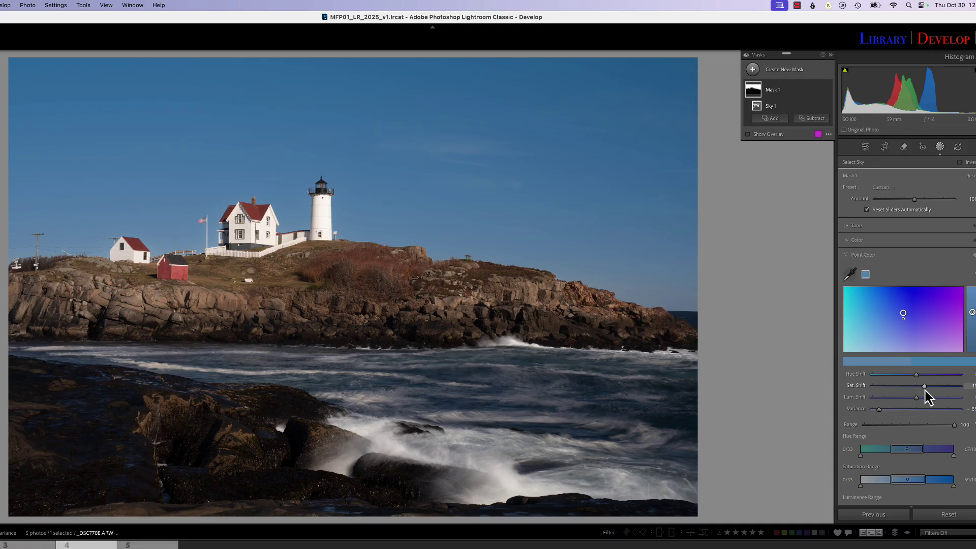
mouse_move(880, 410)
mouse_down()
mouse_move(895, 410)
mouse_move(878, 410)
mouse_up()
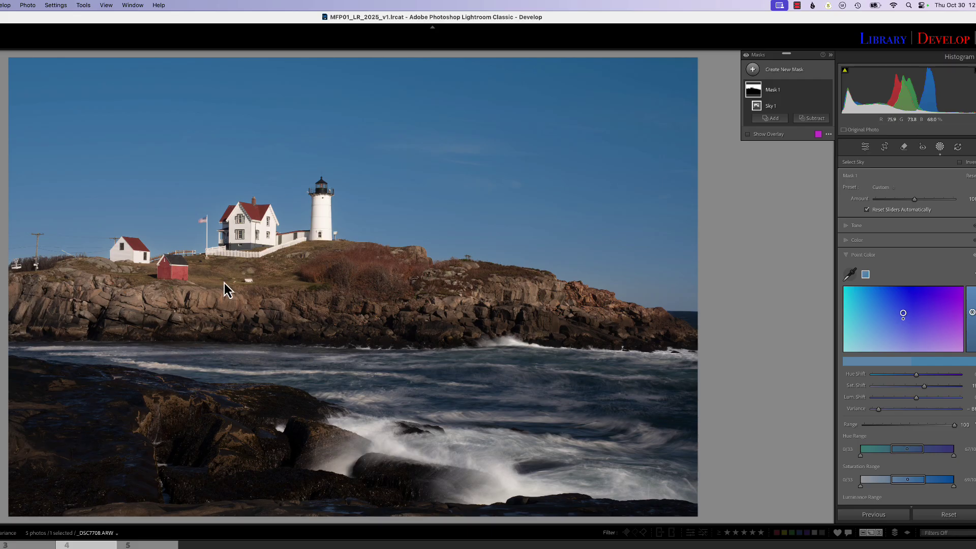
- Review the edited harbour photo and portrait, and return to the lighthouse photo
click(87, 543)
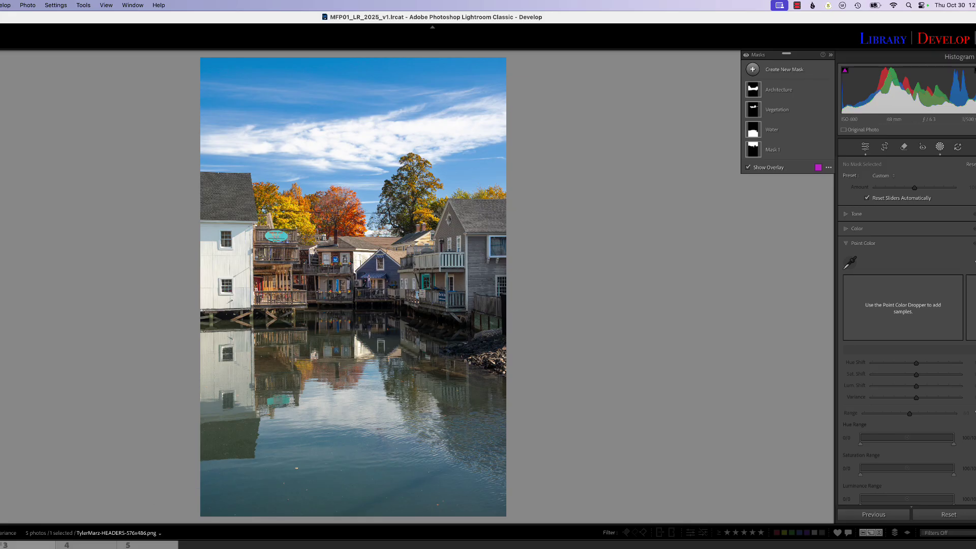
click(28, 544)
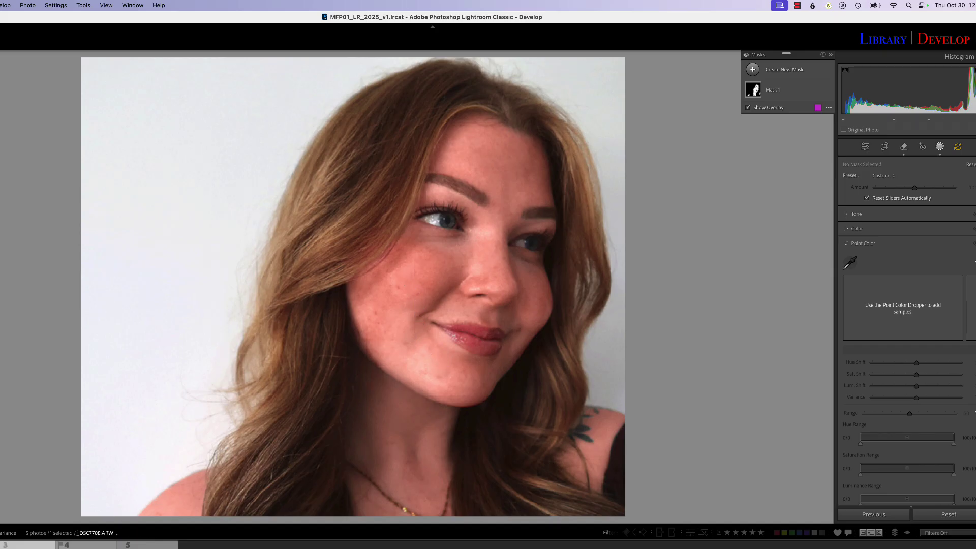
click(71, 545)
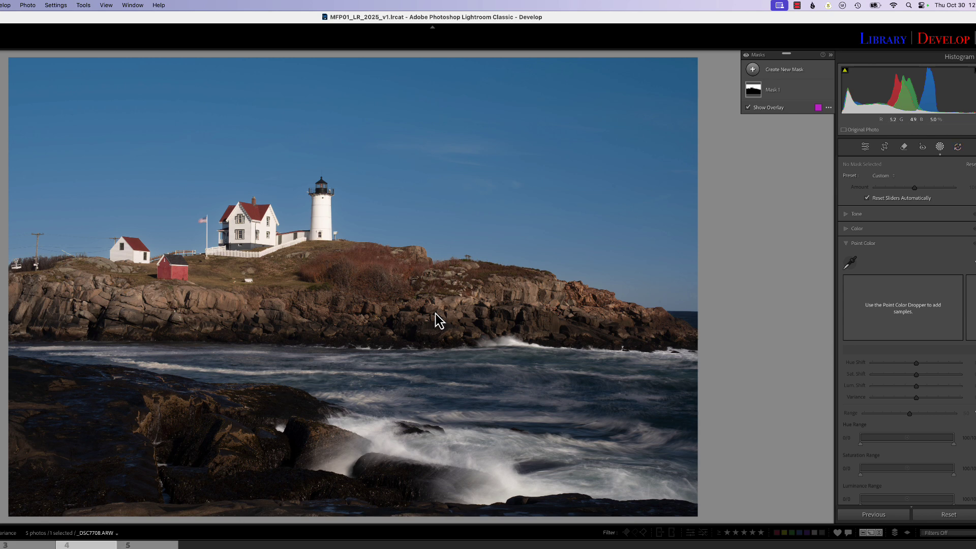